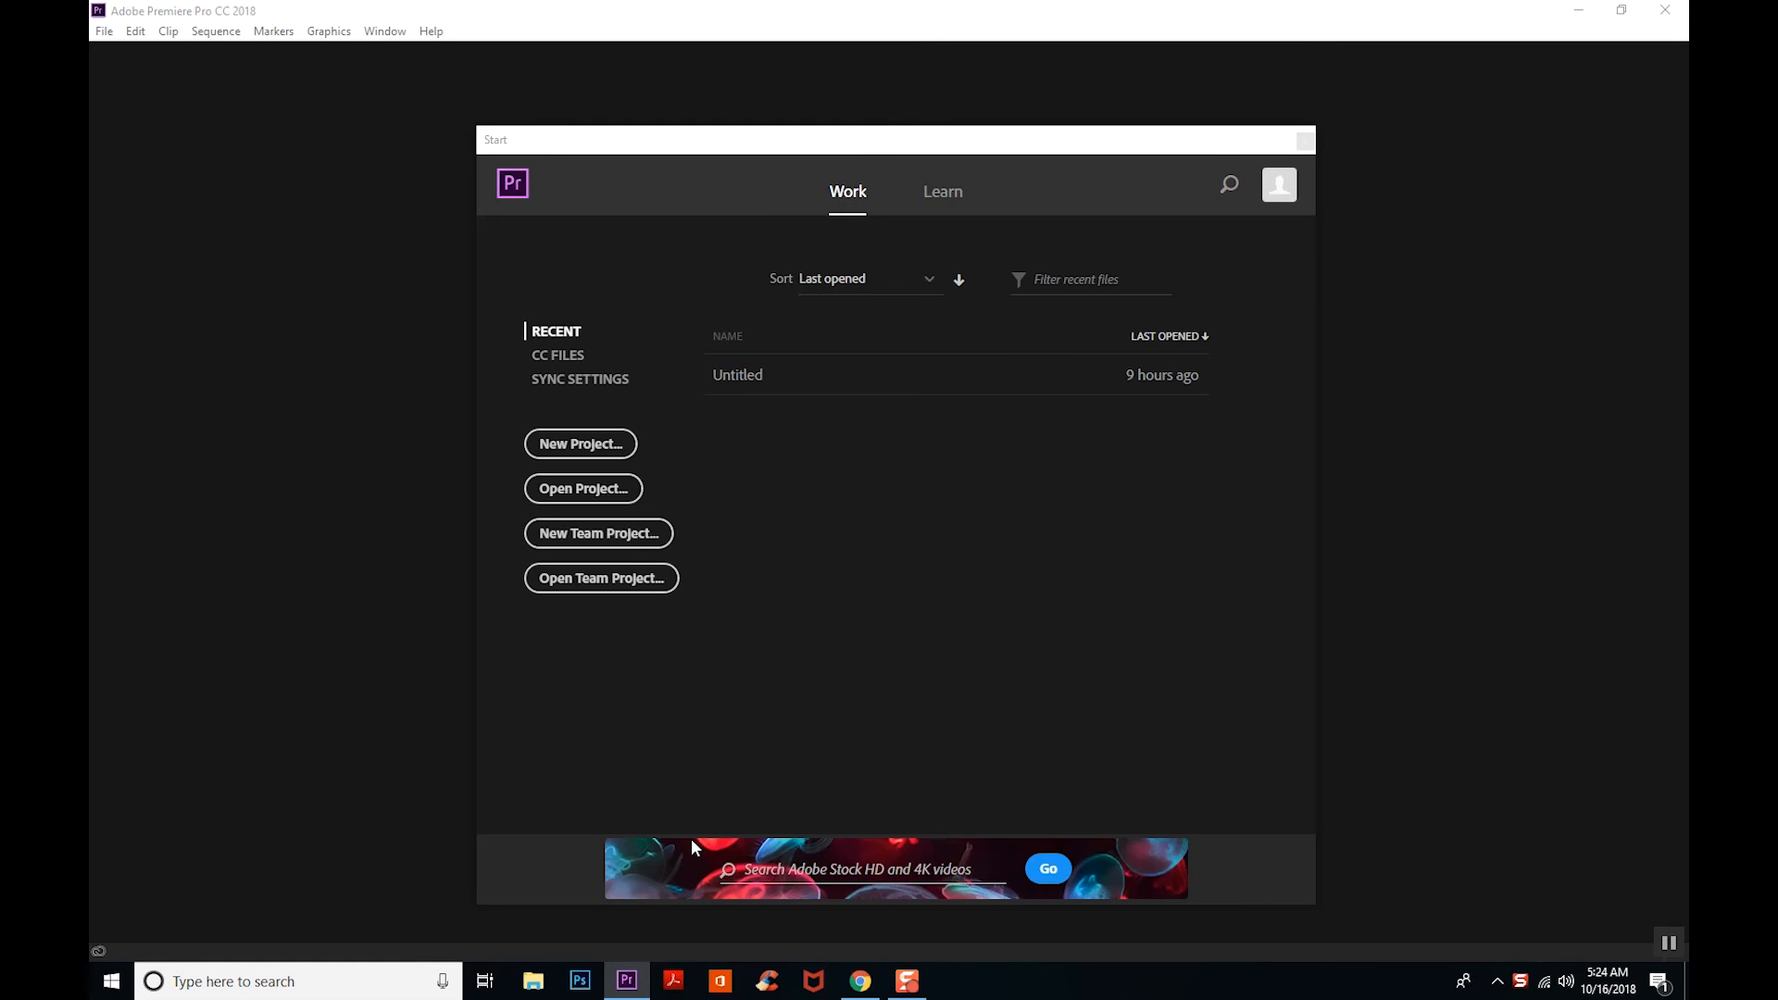
Create a new project named Untitled with the default settings, overwriting the existing project of that name
click(554, 488)
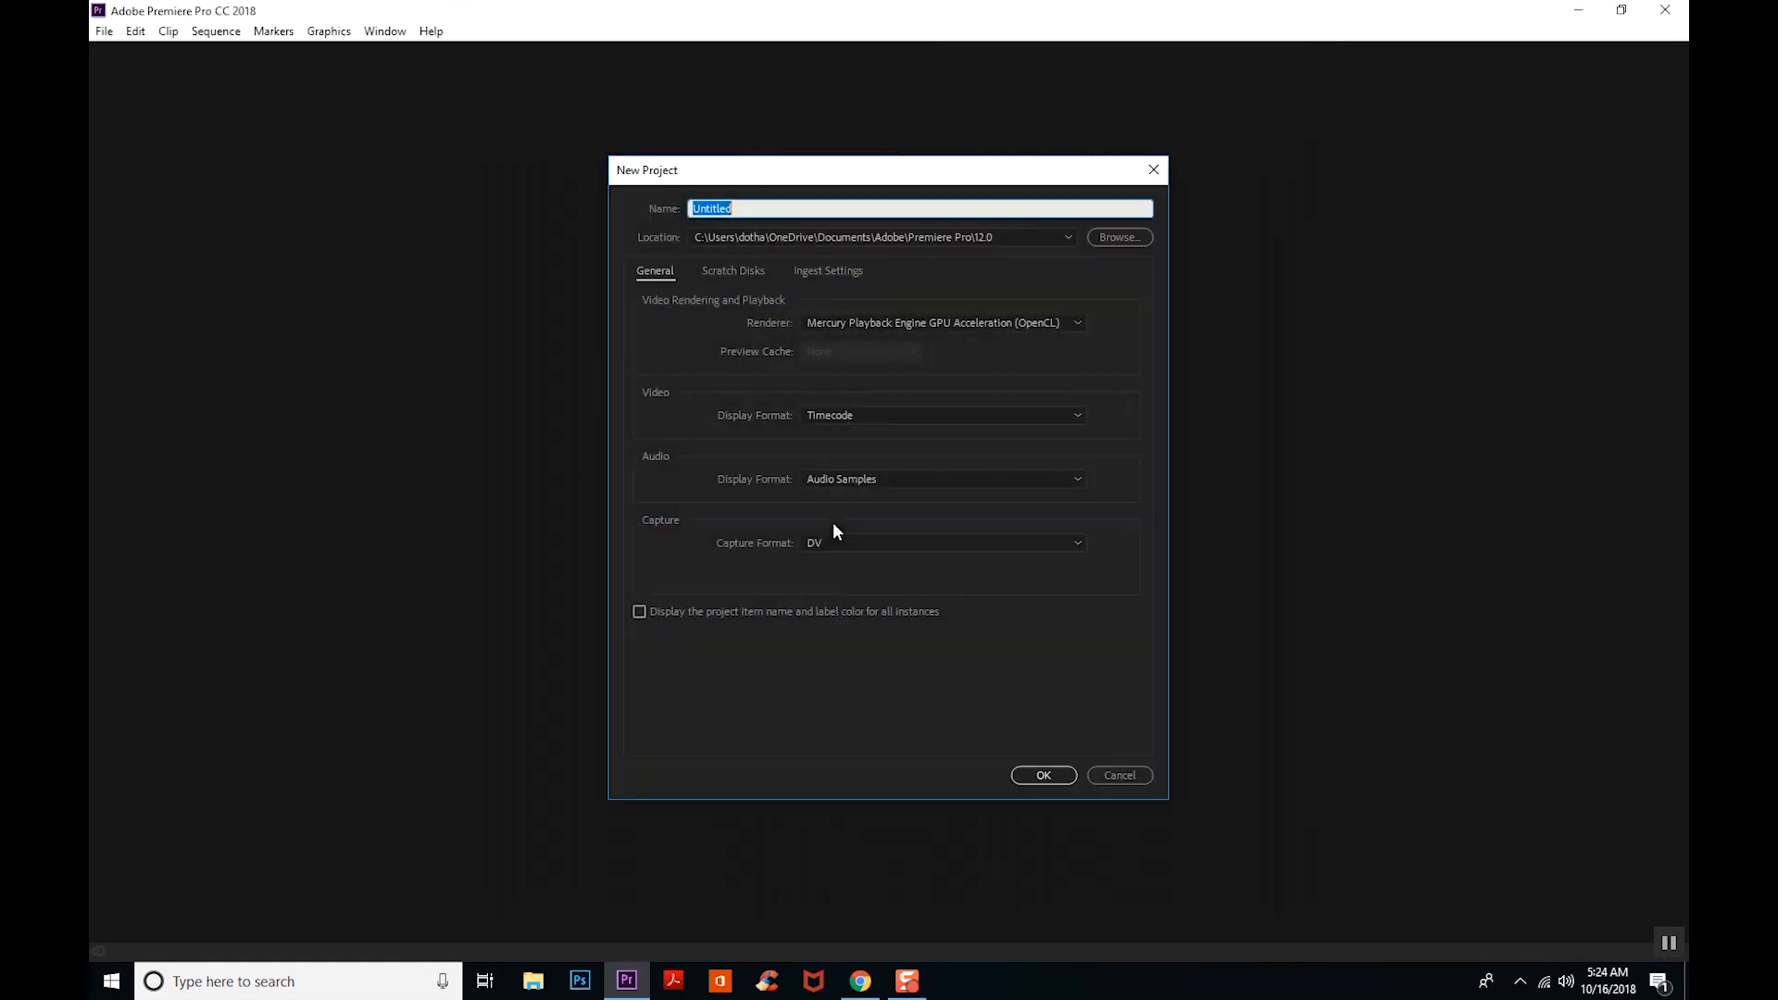
click(1044, 778)
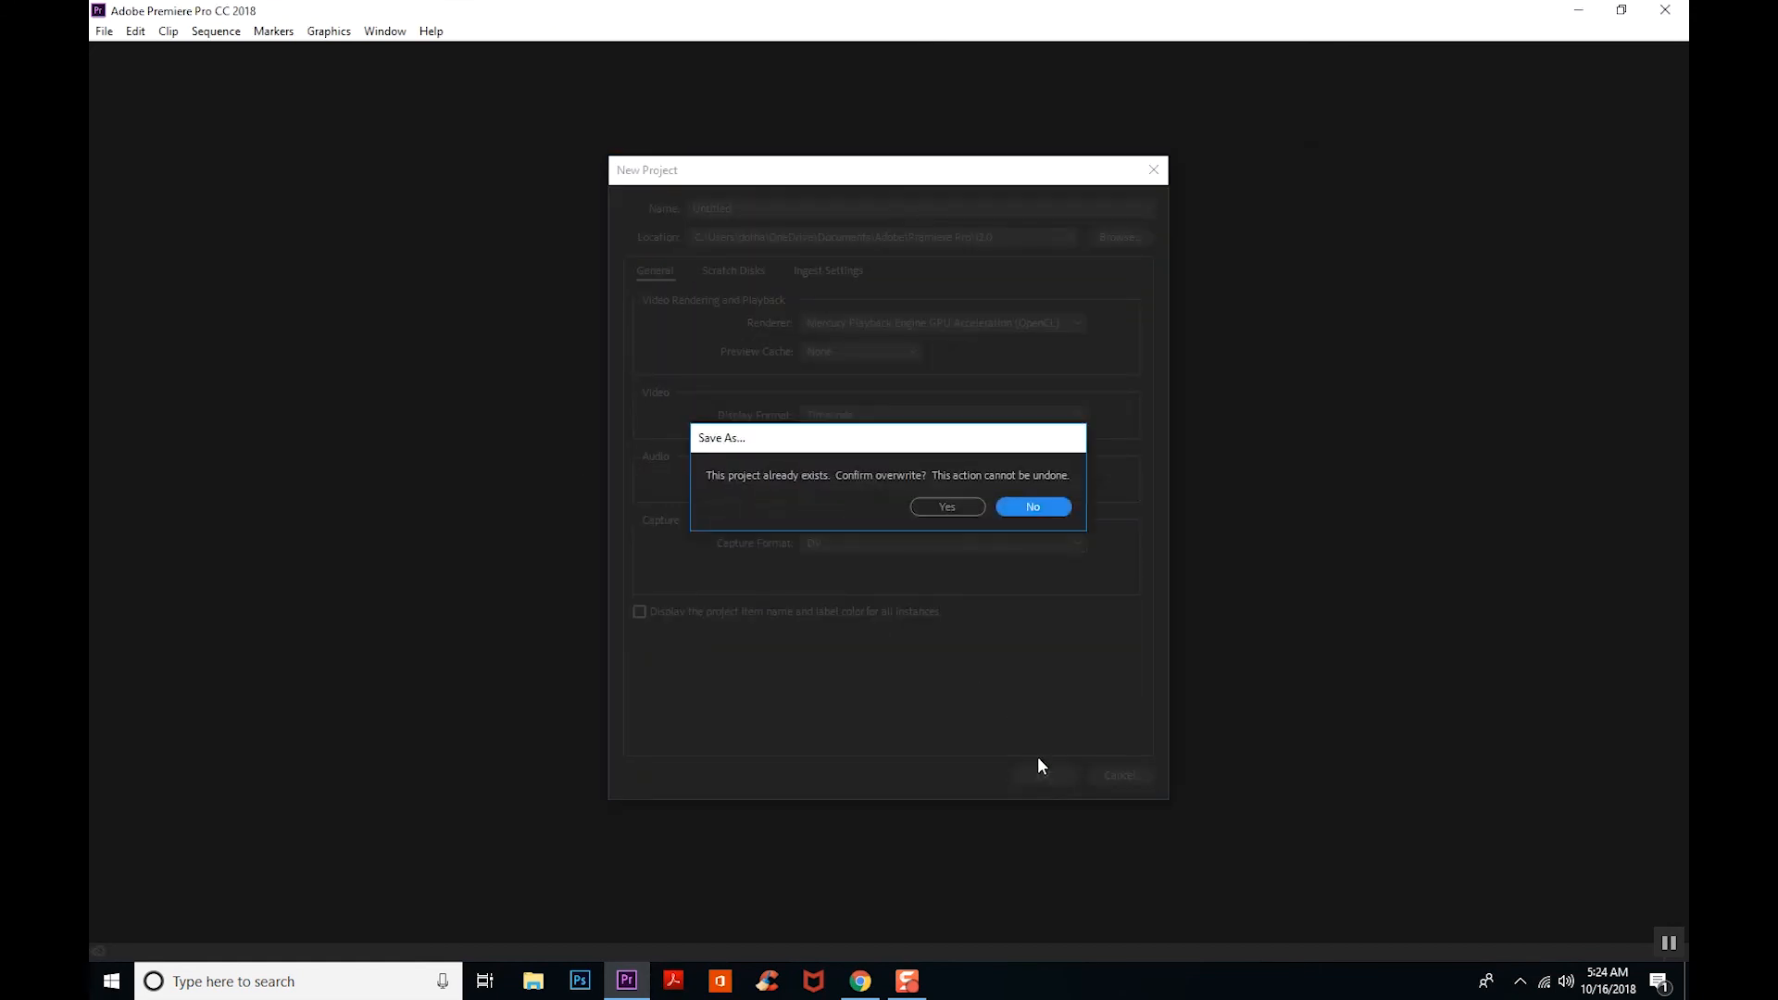
click(954, 508)
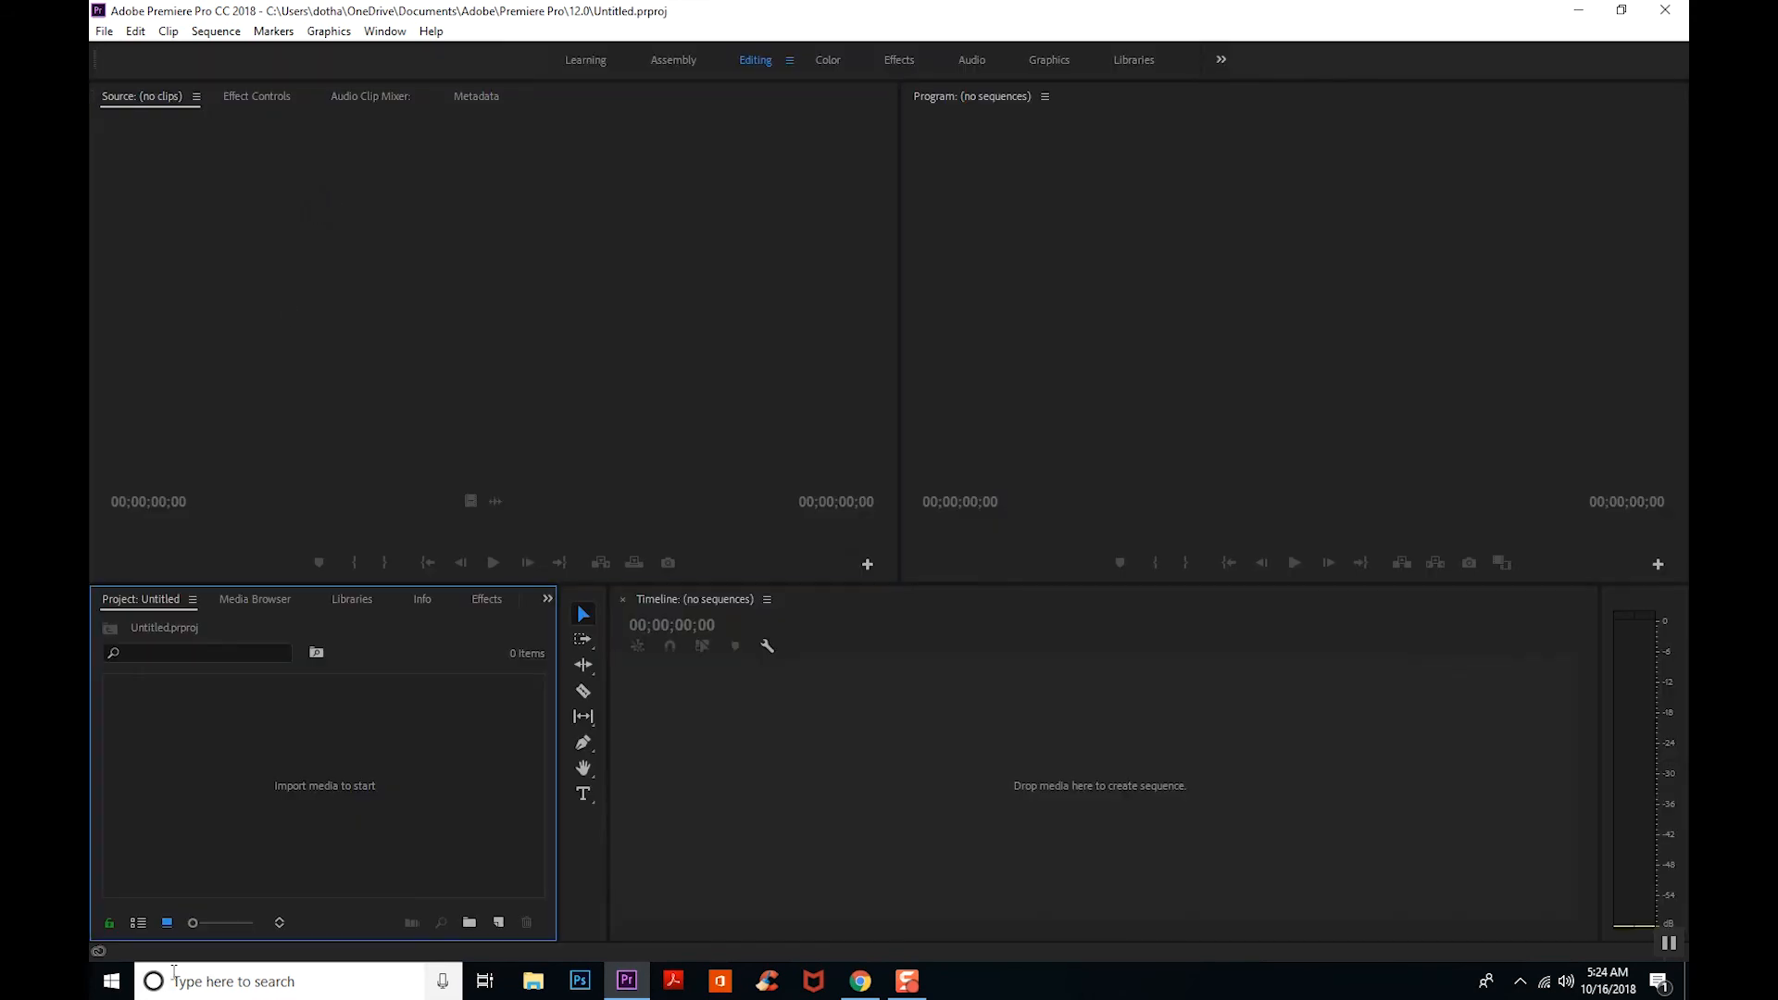
double_click(213, 823)
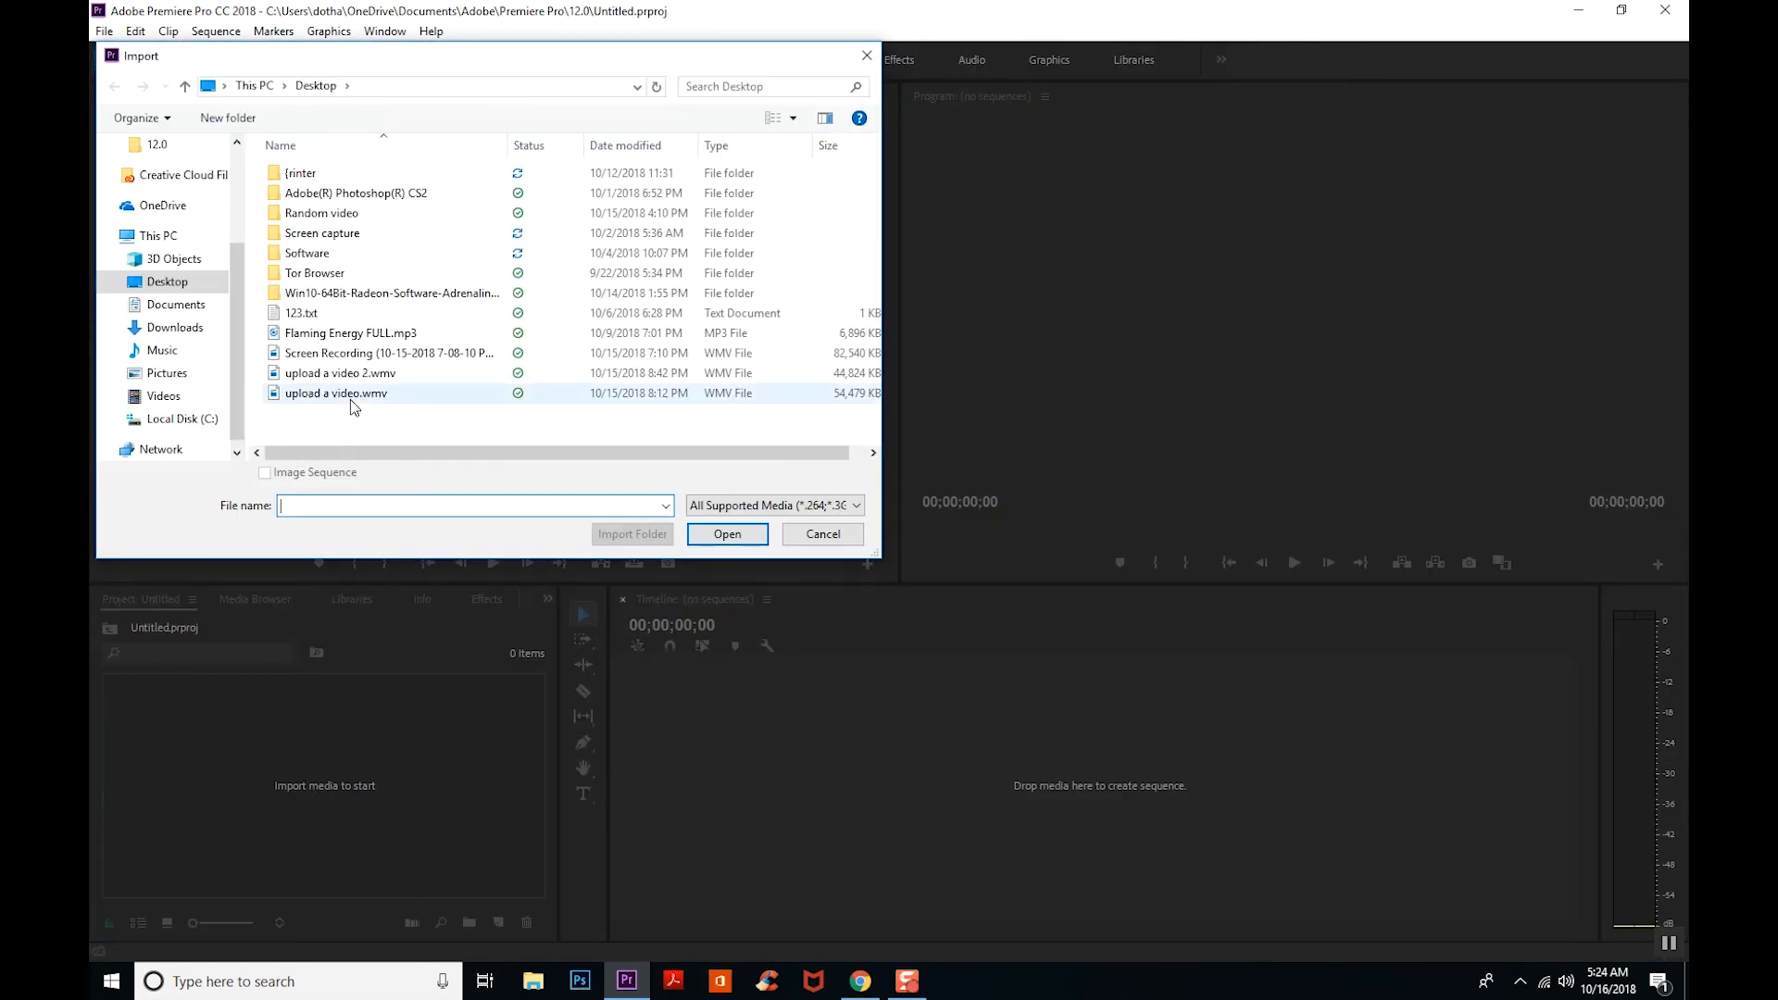
click(327, 360)
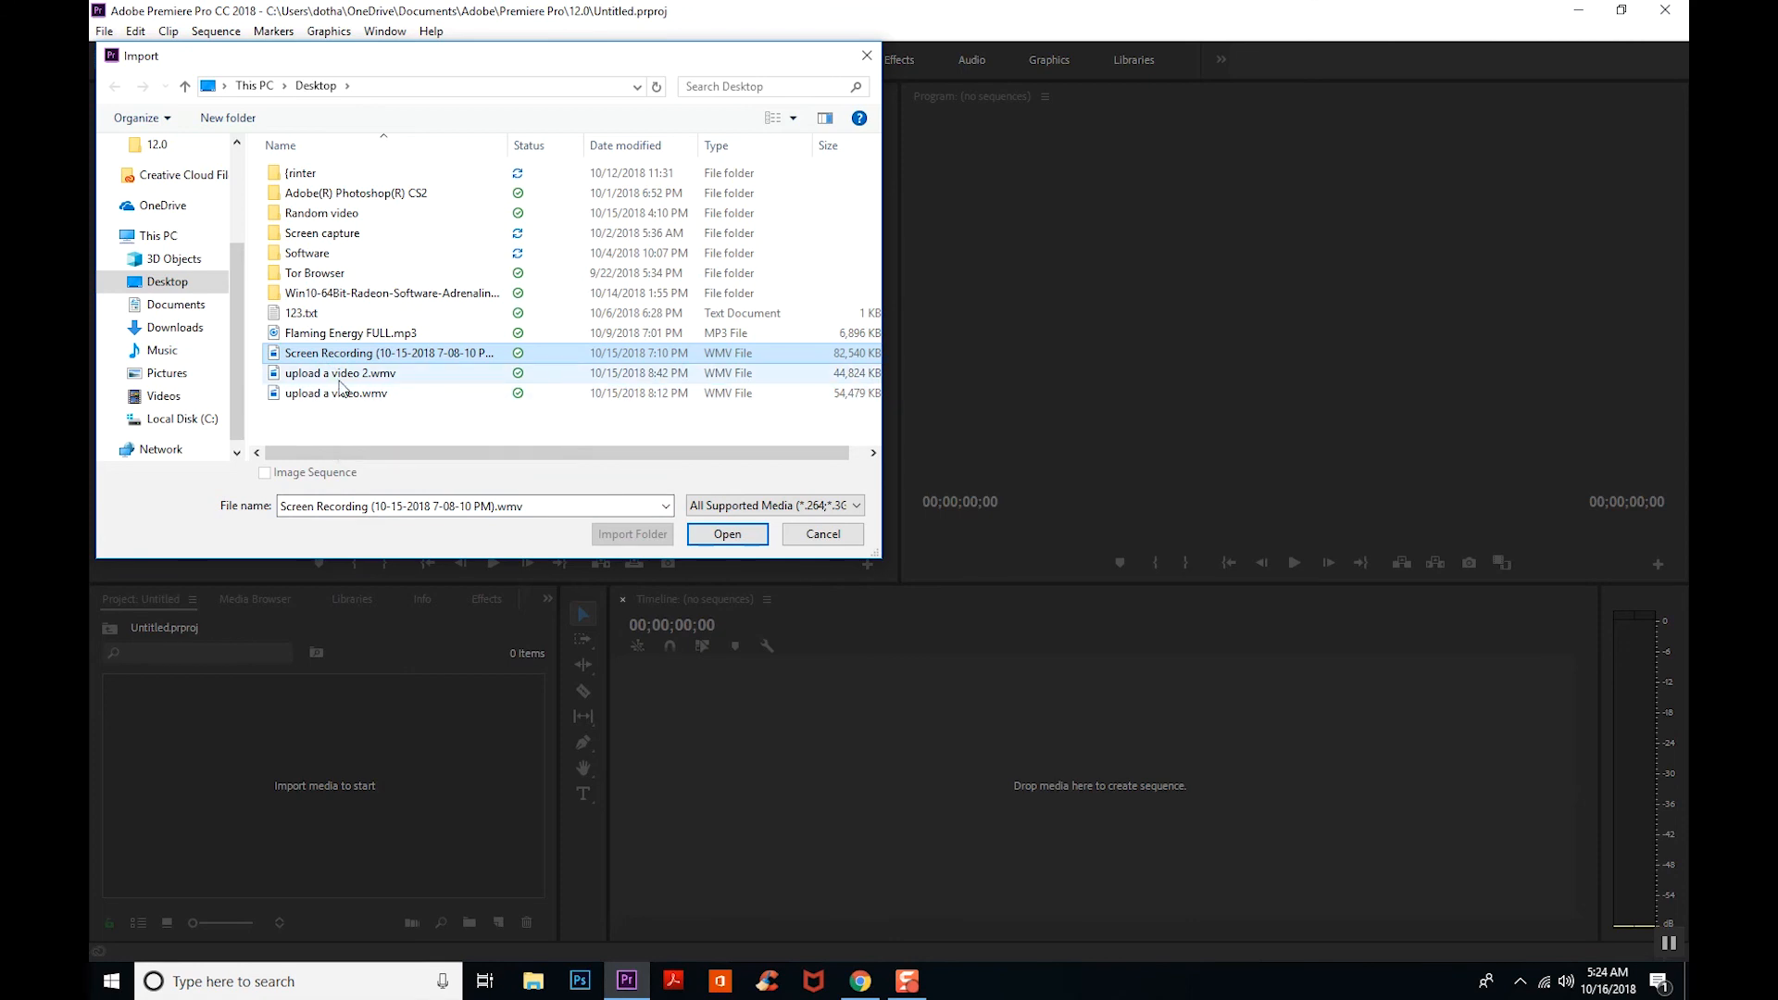
ctrl+click(340, 376)
ctrl+click(345, 394)
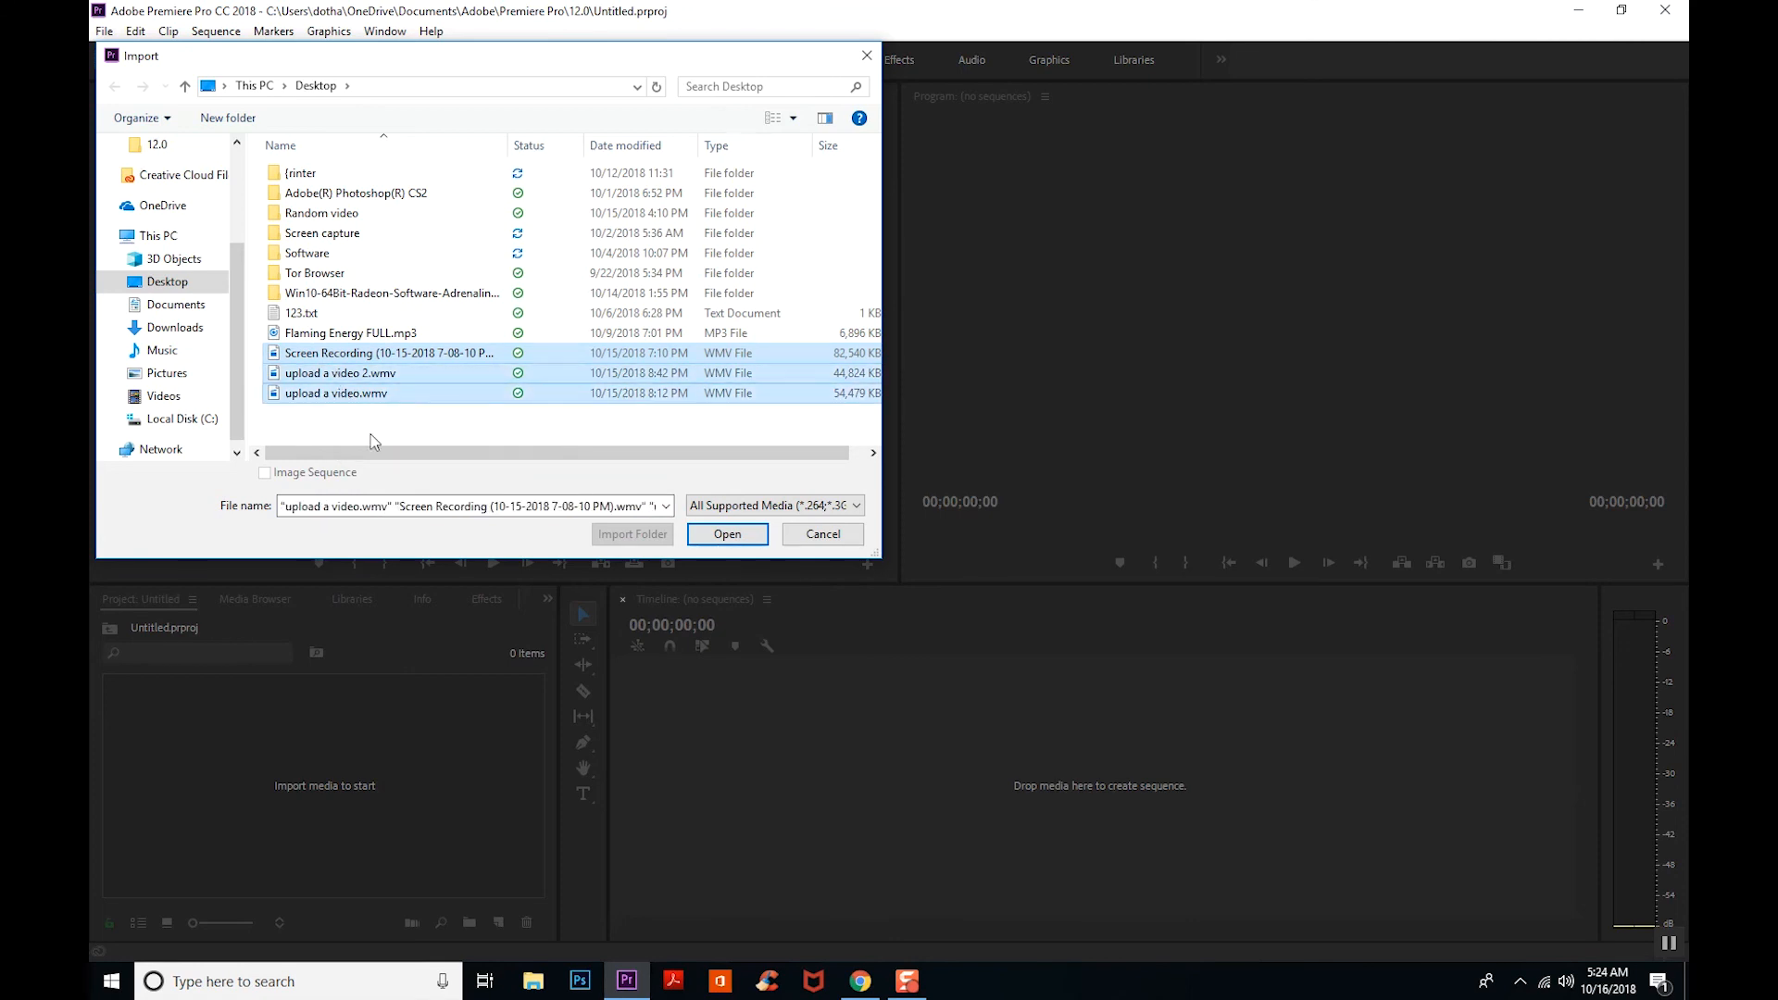
click(715, 538)
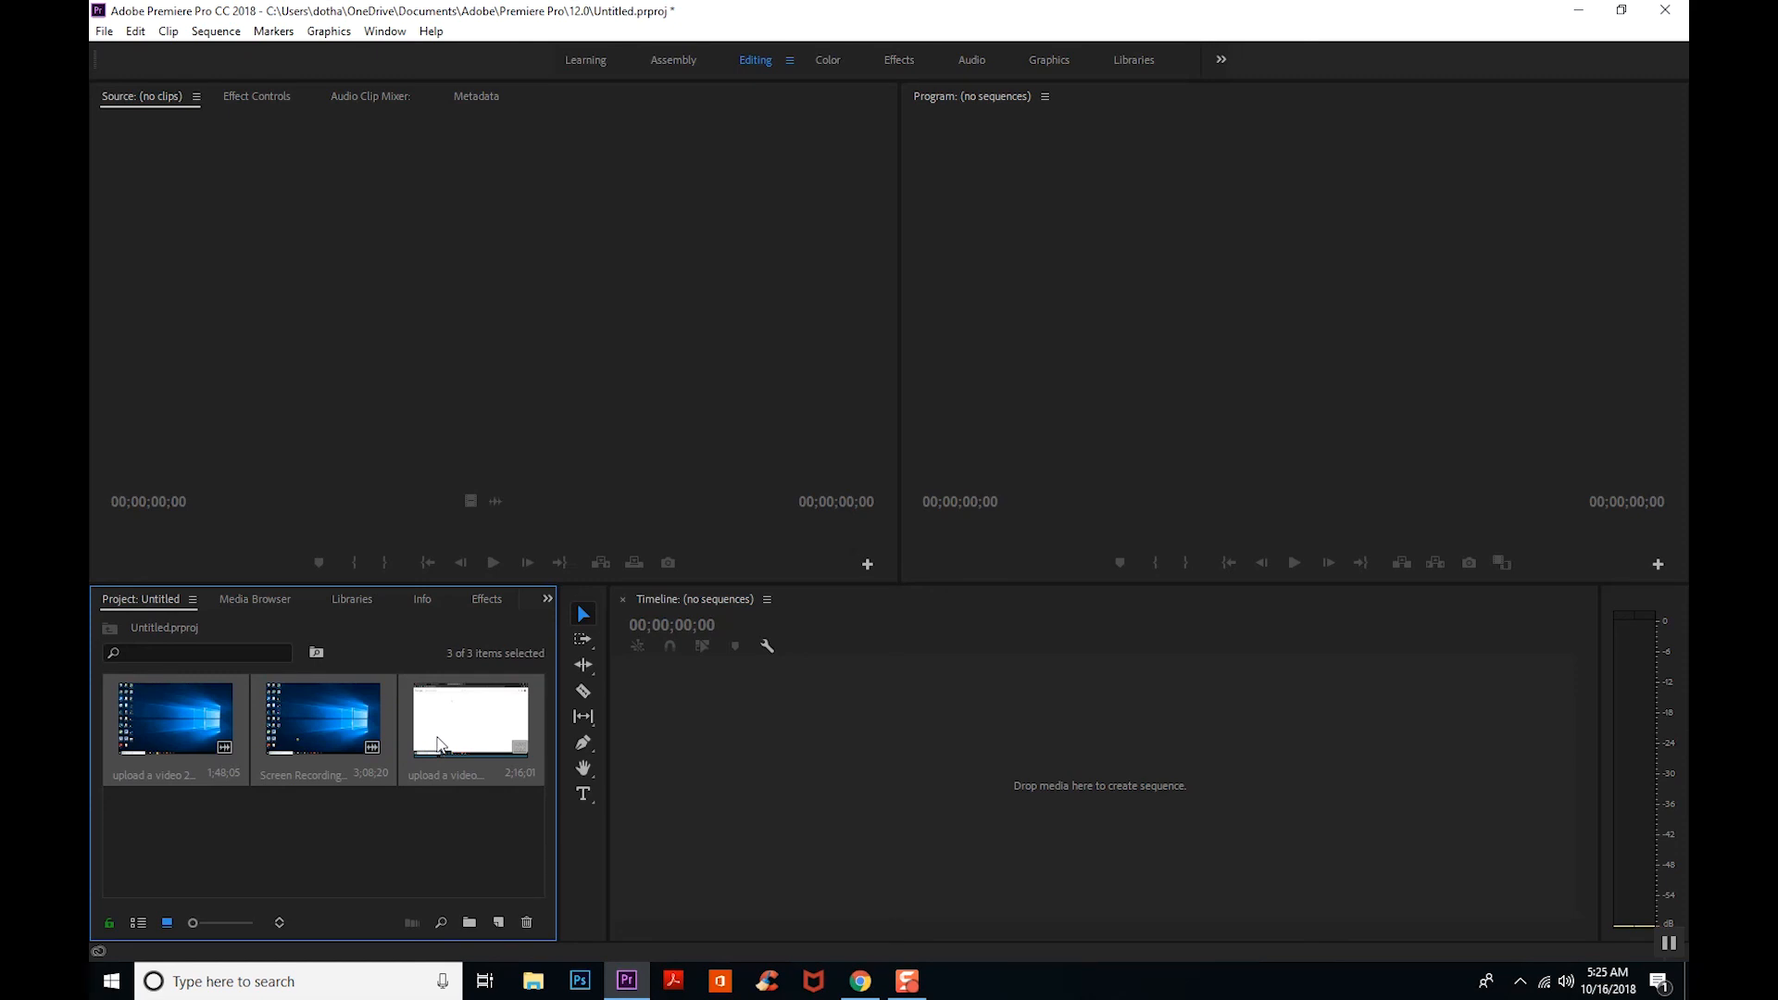
Open upload a video.wmv in the Source monitor and mark its In point at 00;01;02;00 and Out point at 00;01;59;14
double_click(447, 724)
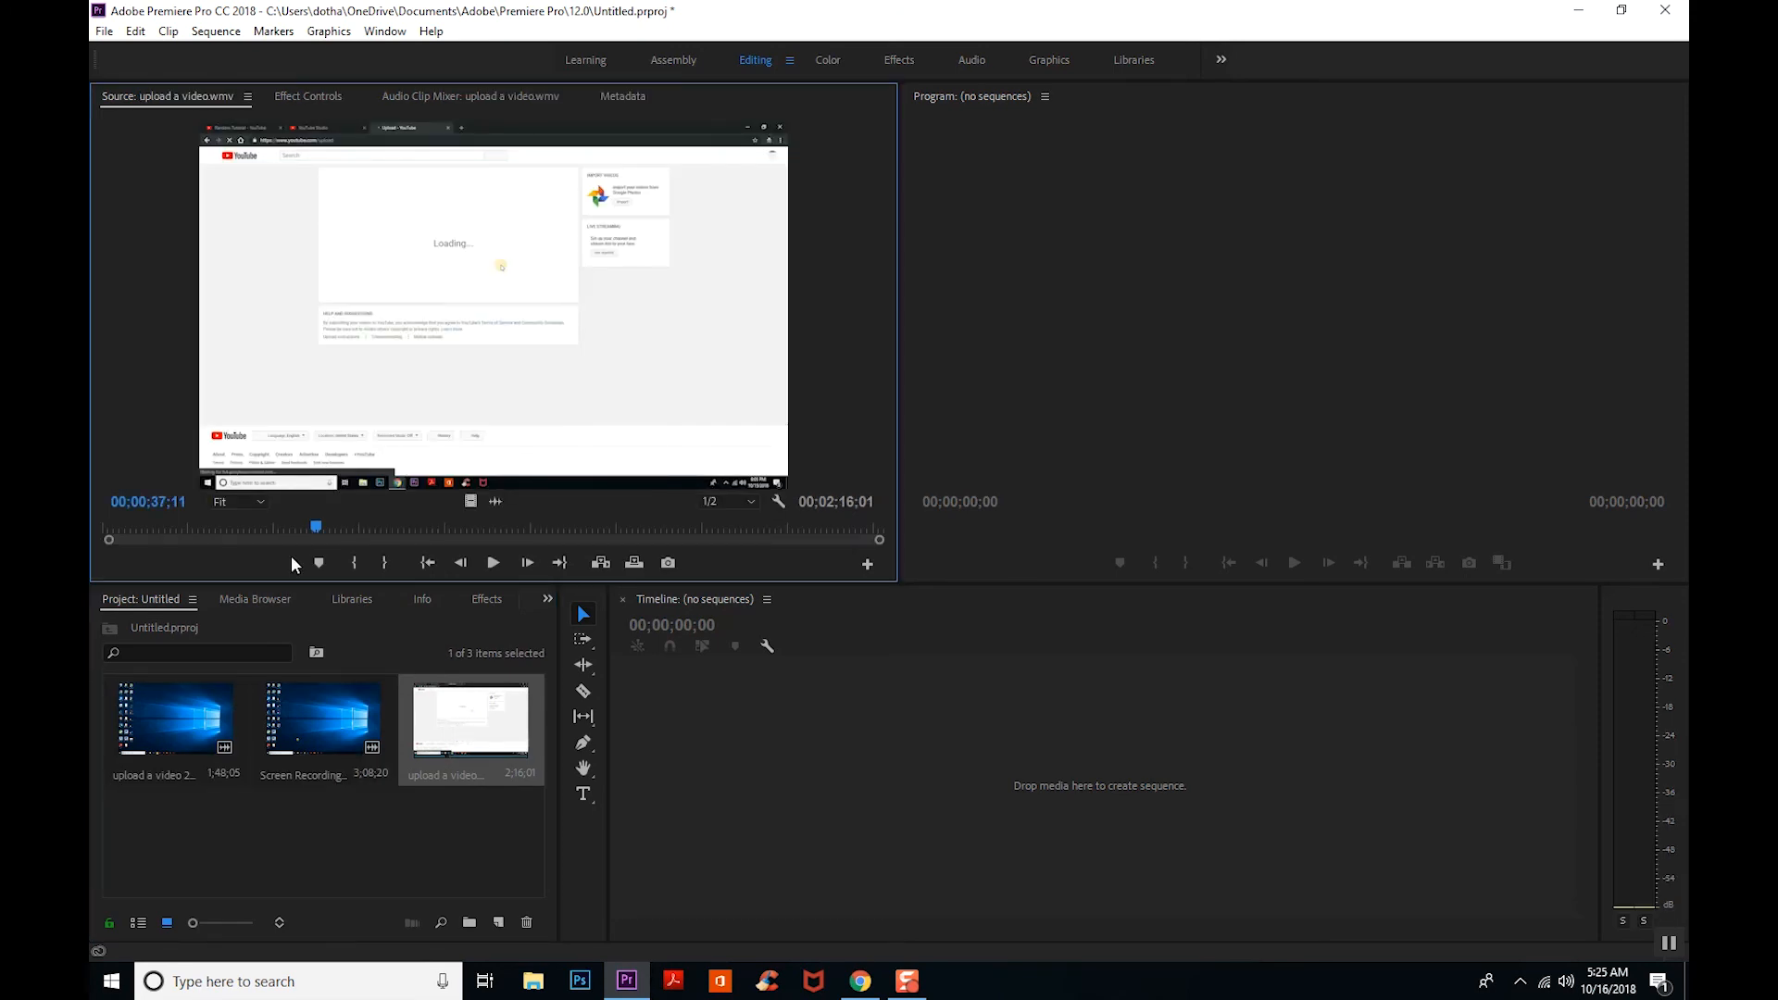
drag(324, 525, 454, 516)
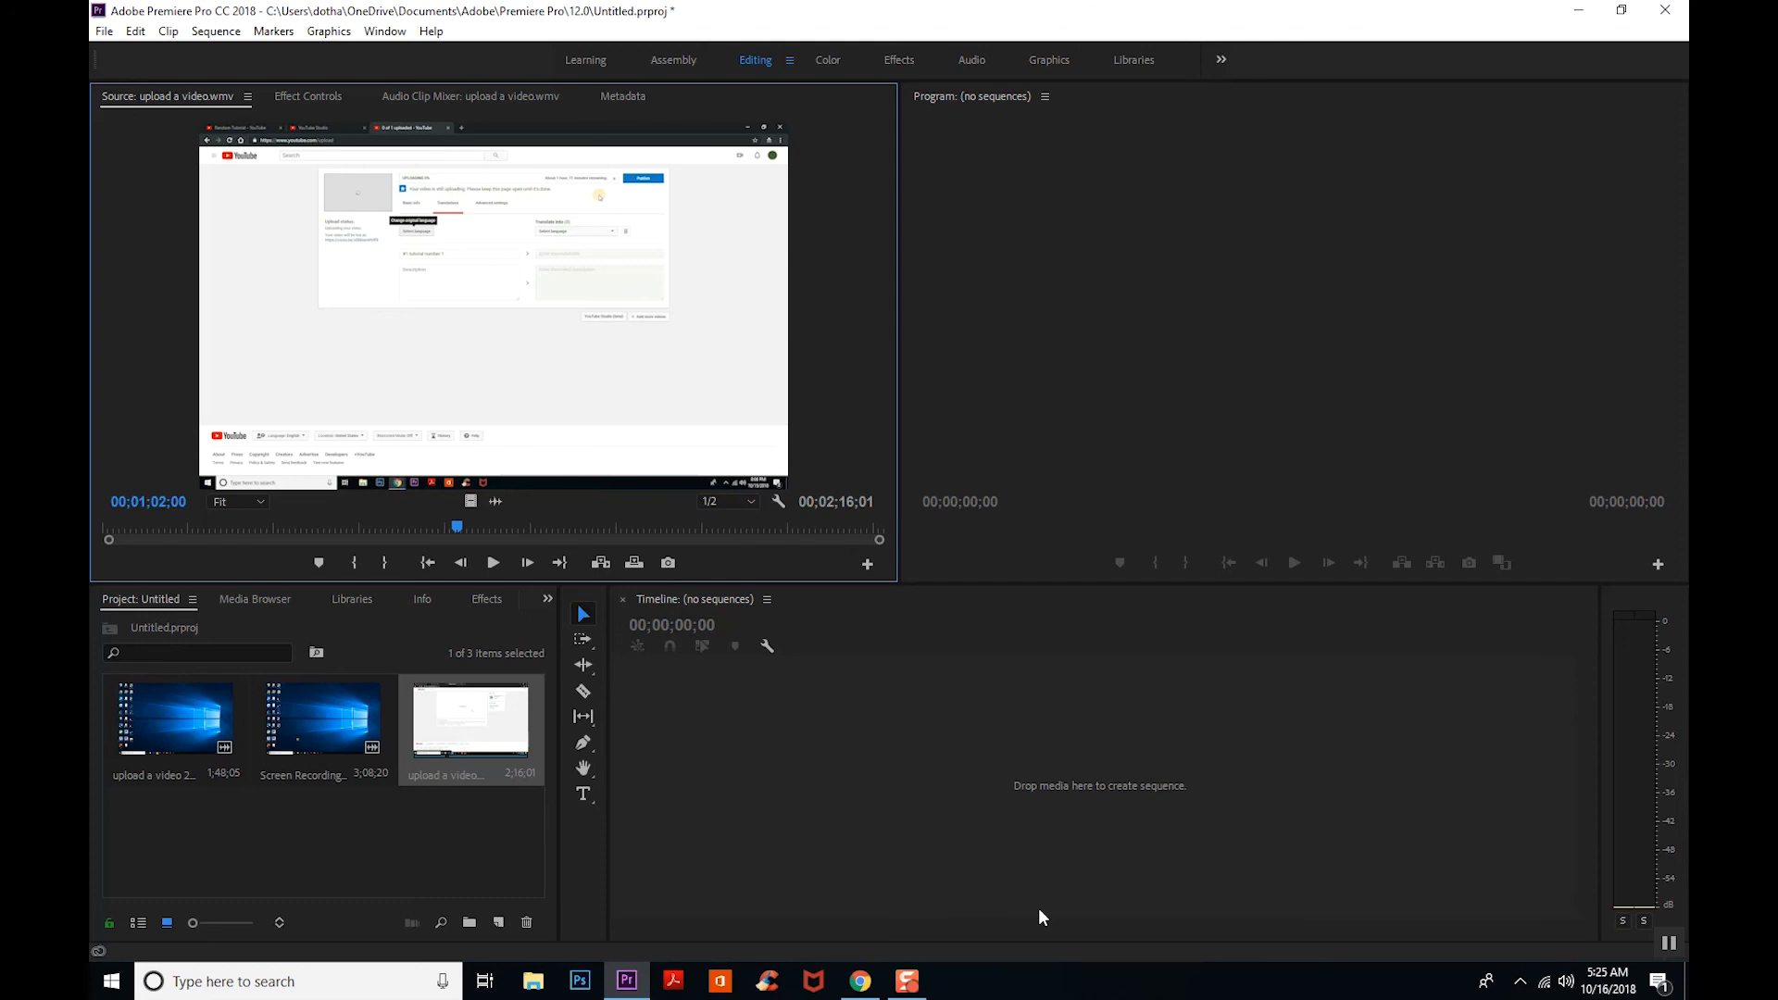
key(i)
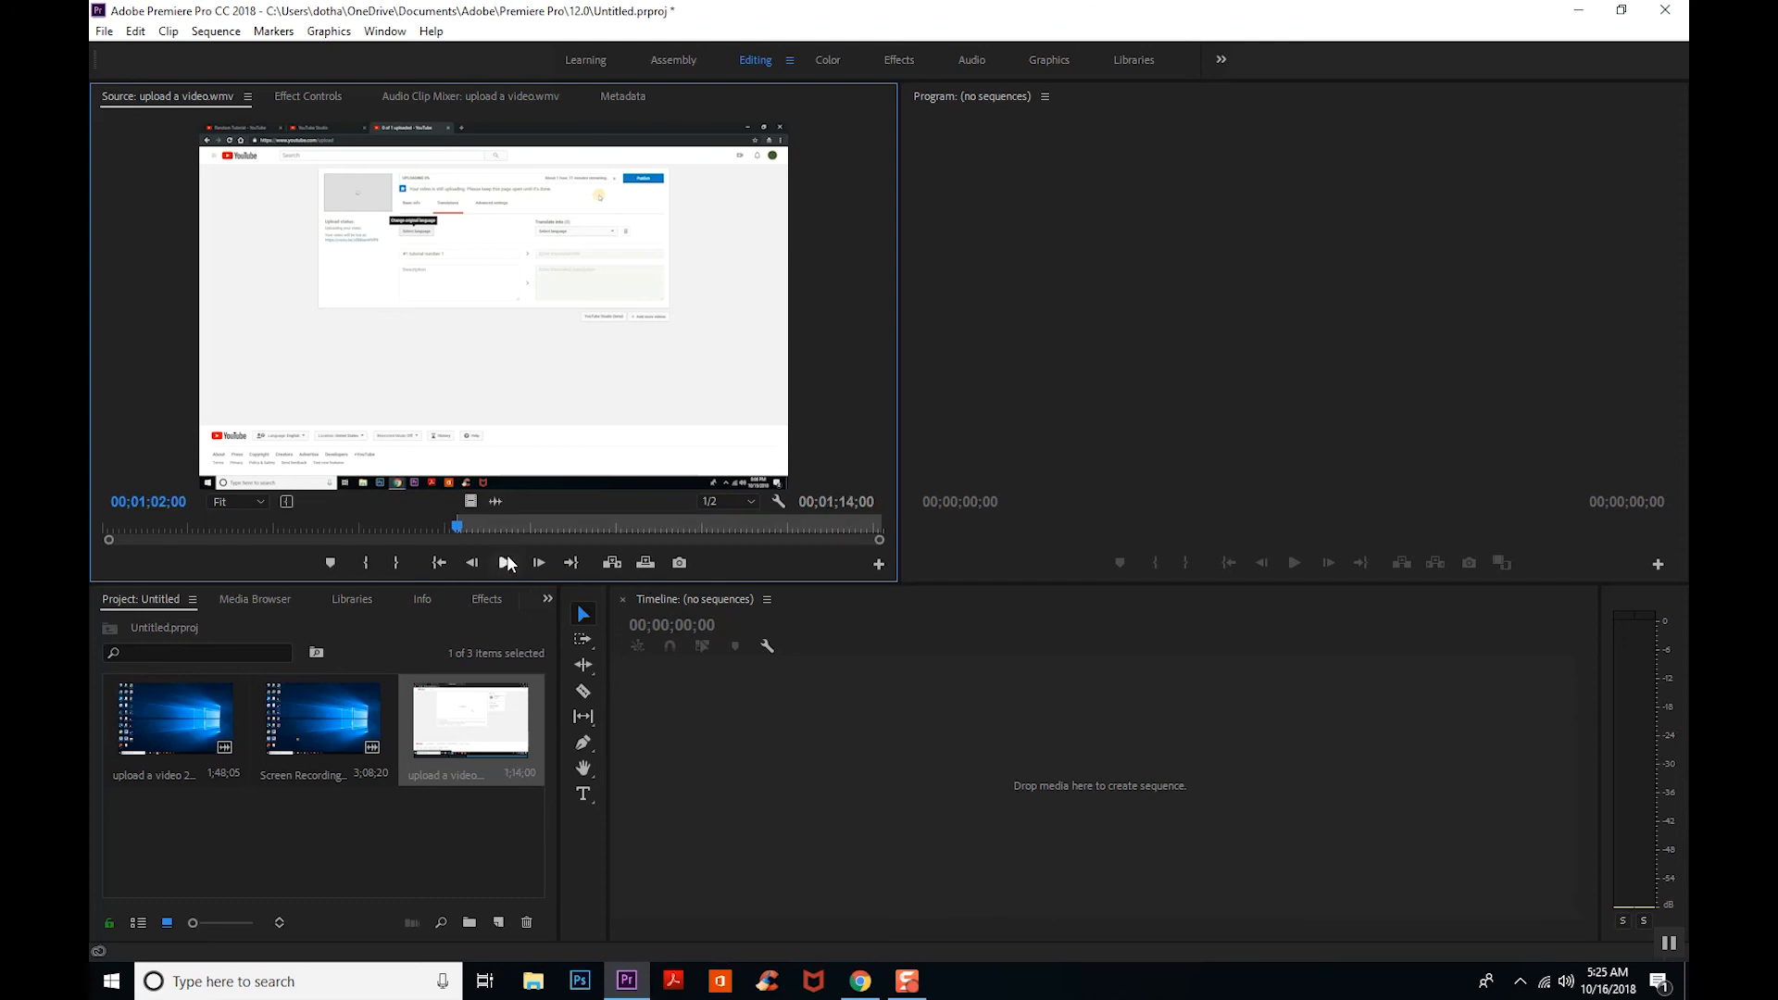
drag(456, 529, 786, 535)
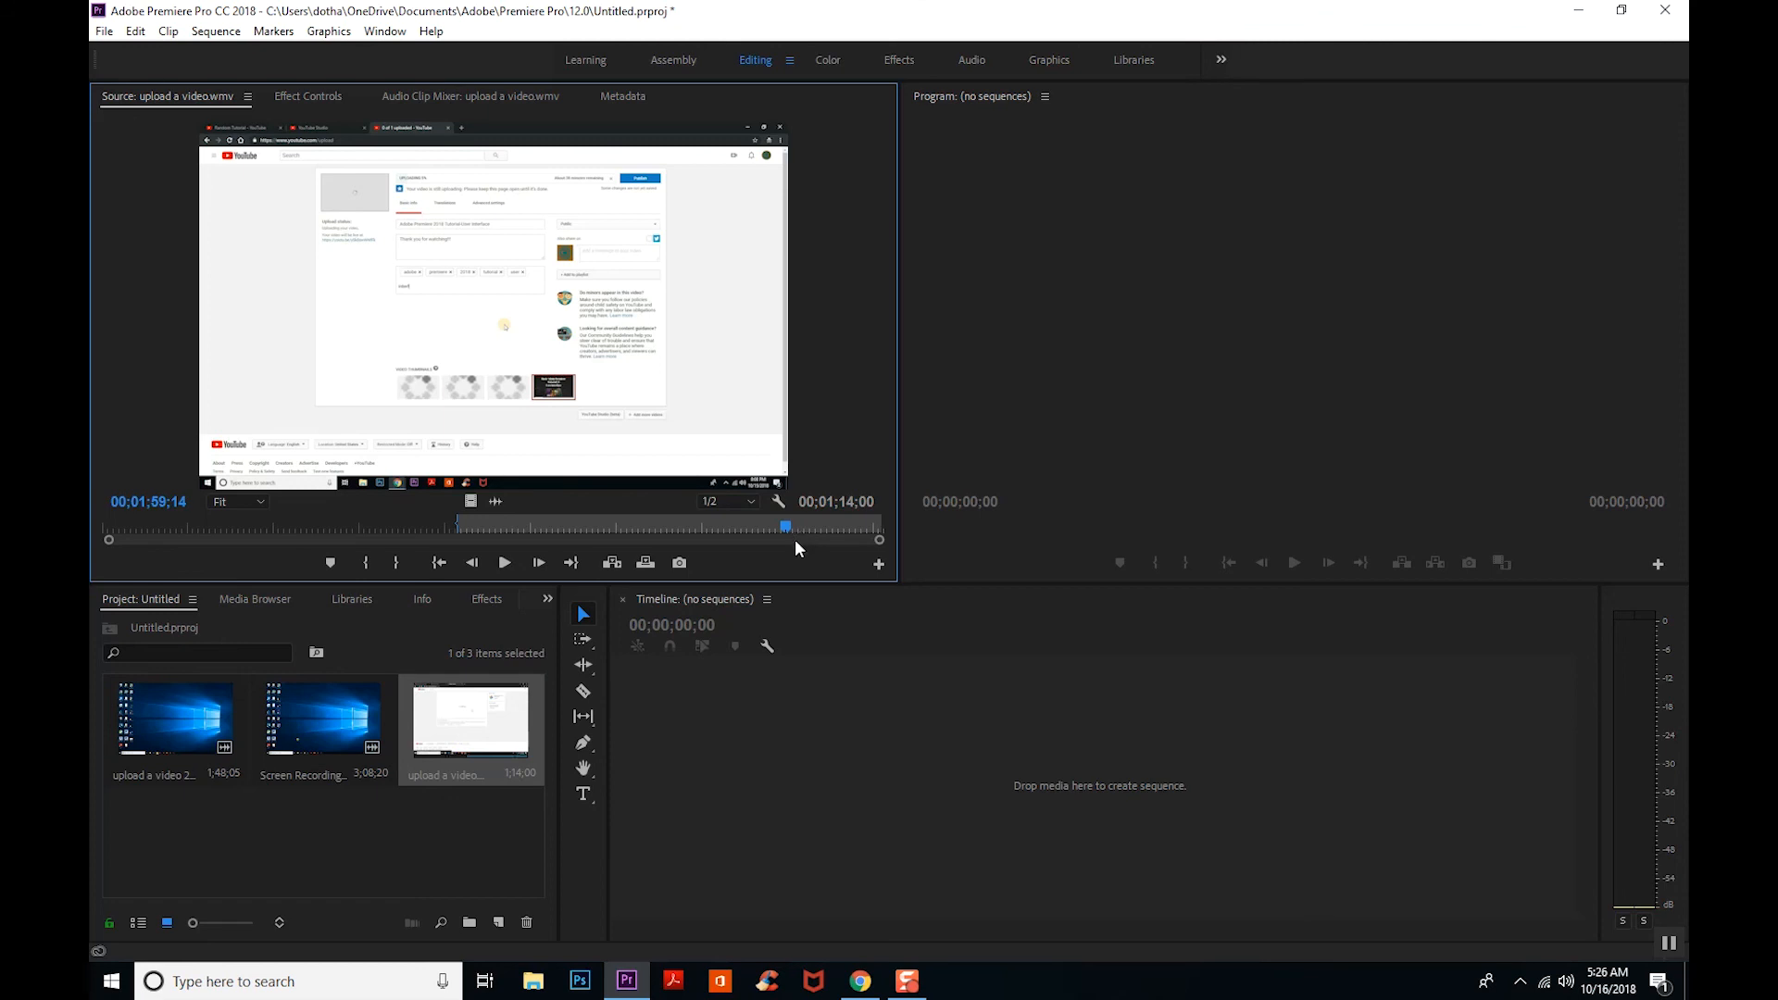
key(o)
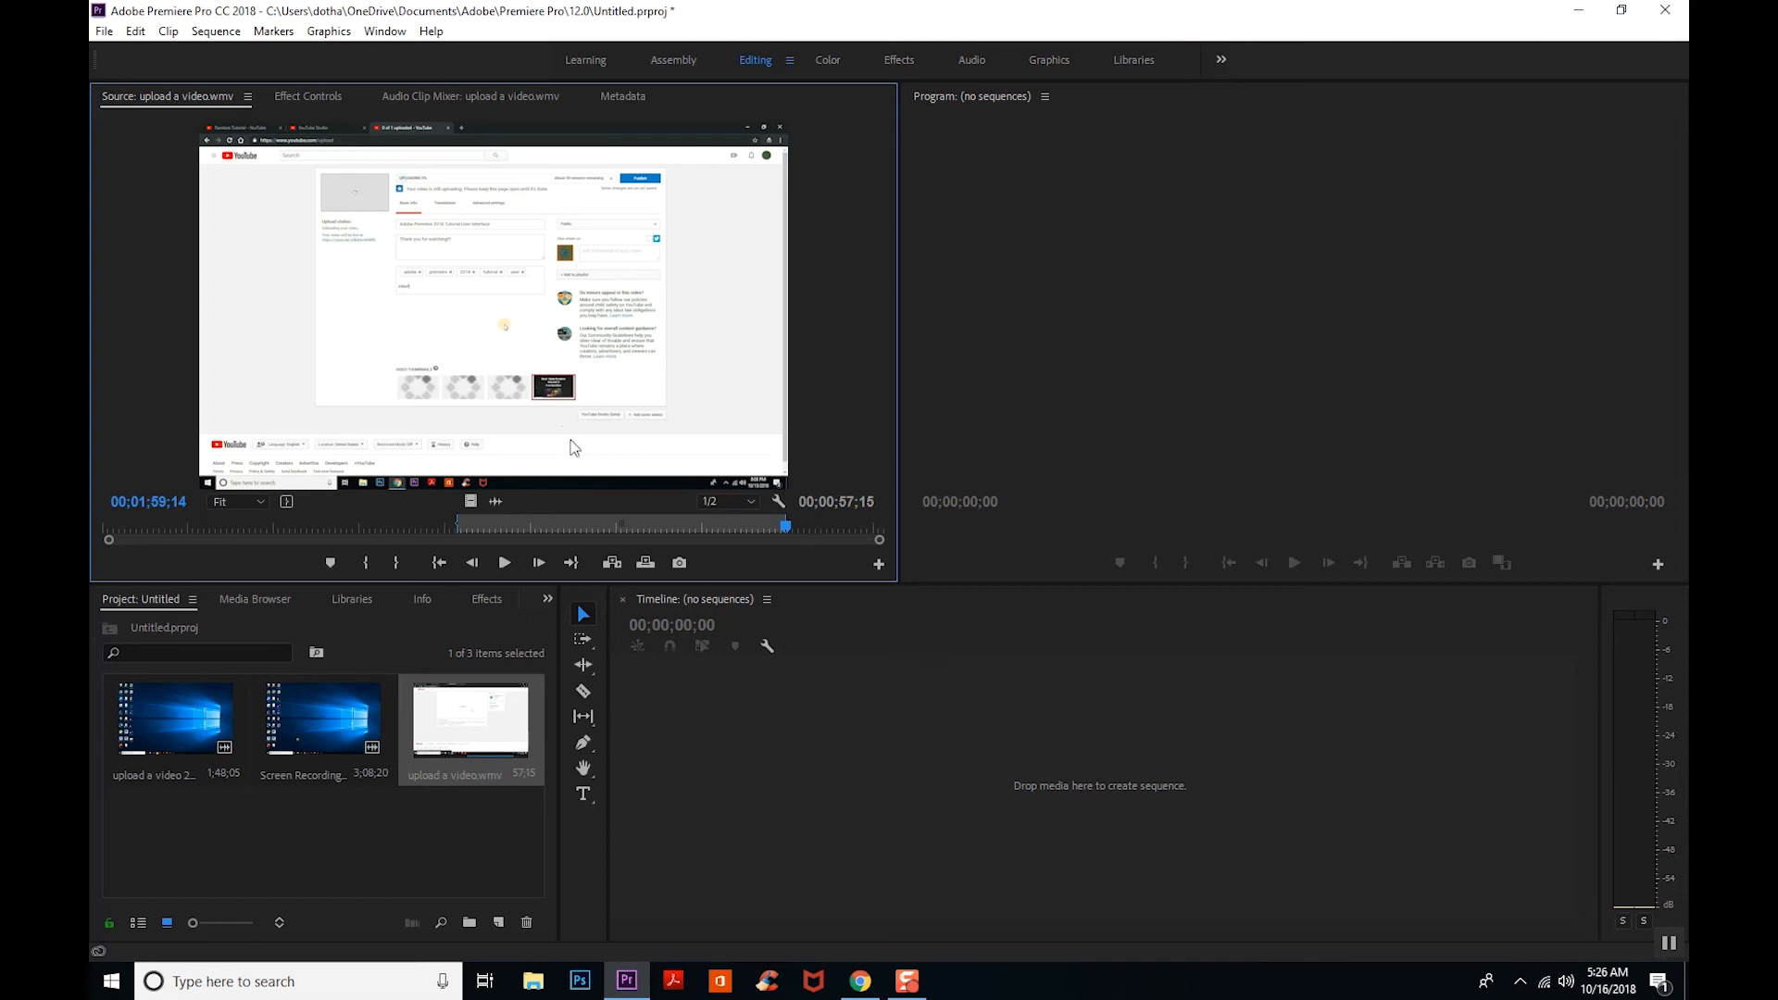
Create a sequence from the marked section of upload a video.wmv and briefly play it in the Program monitor
drag(534, 363, 841, 796)
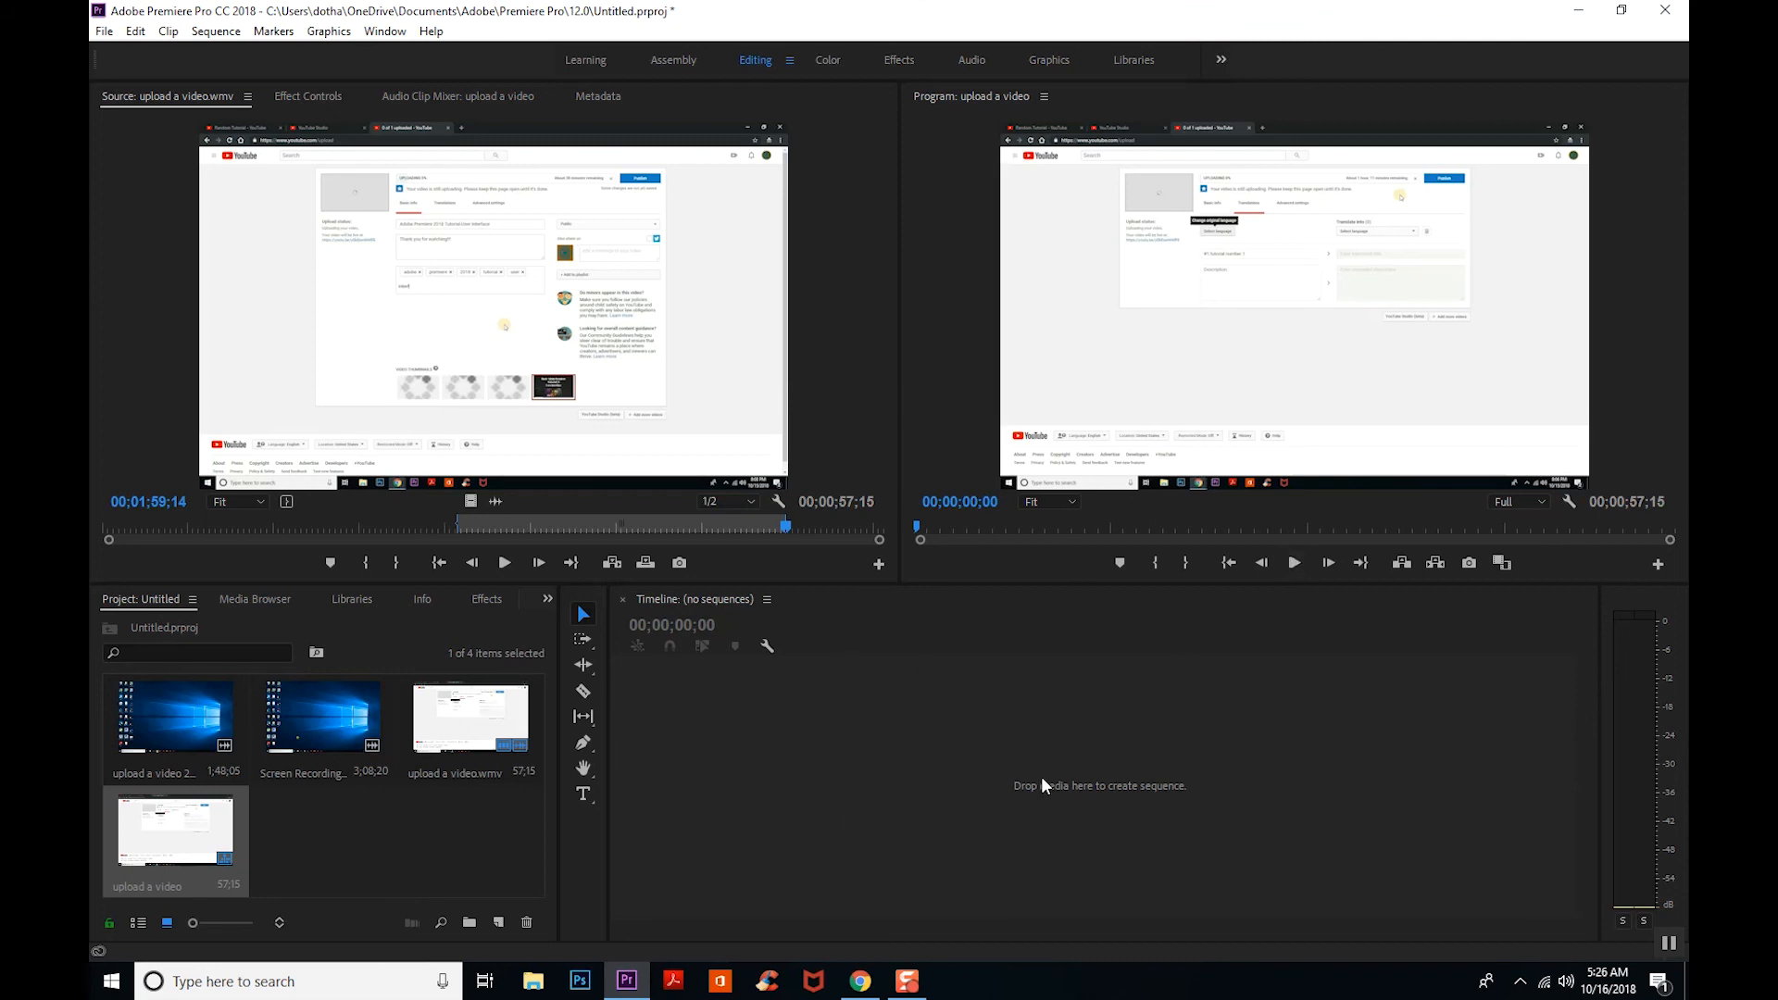
drag(594, 372, 822, 790)
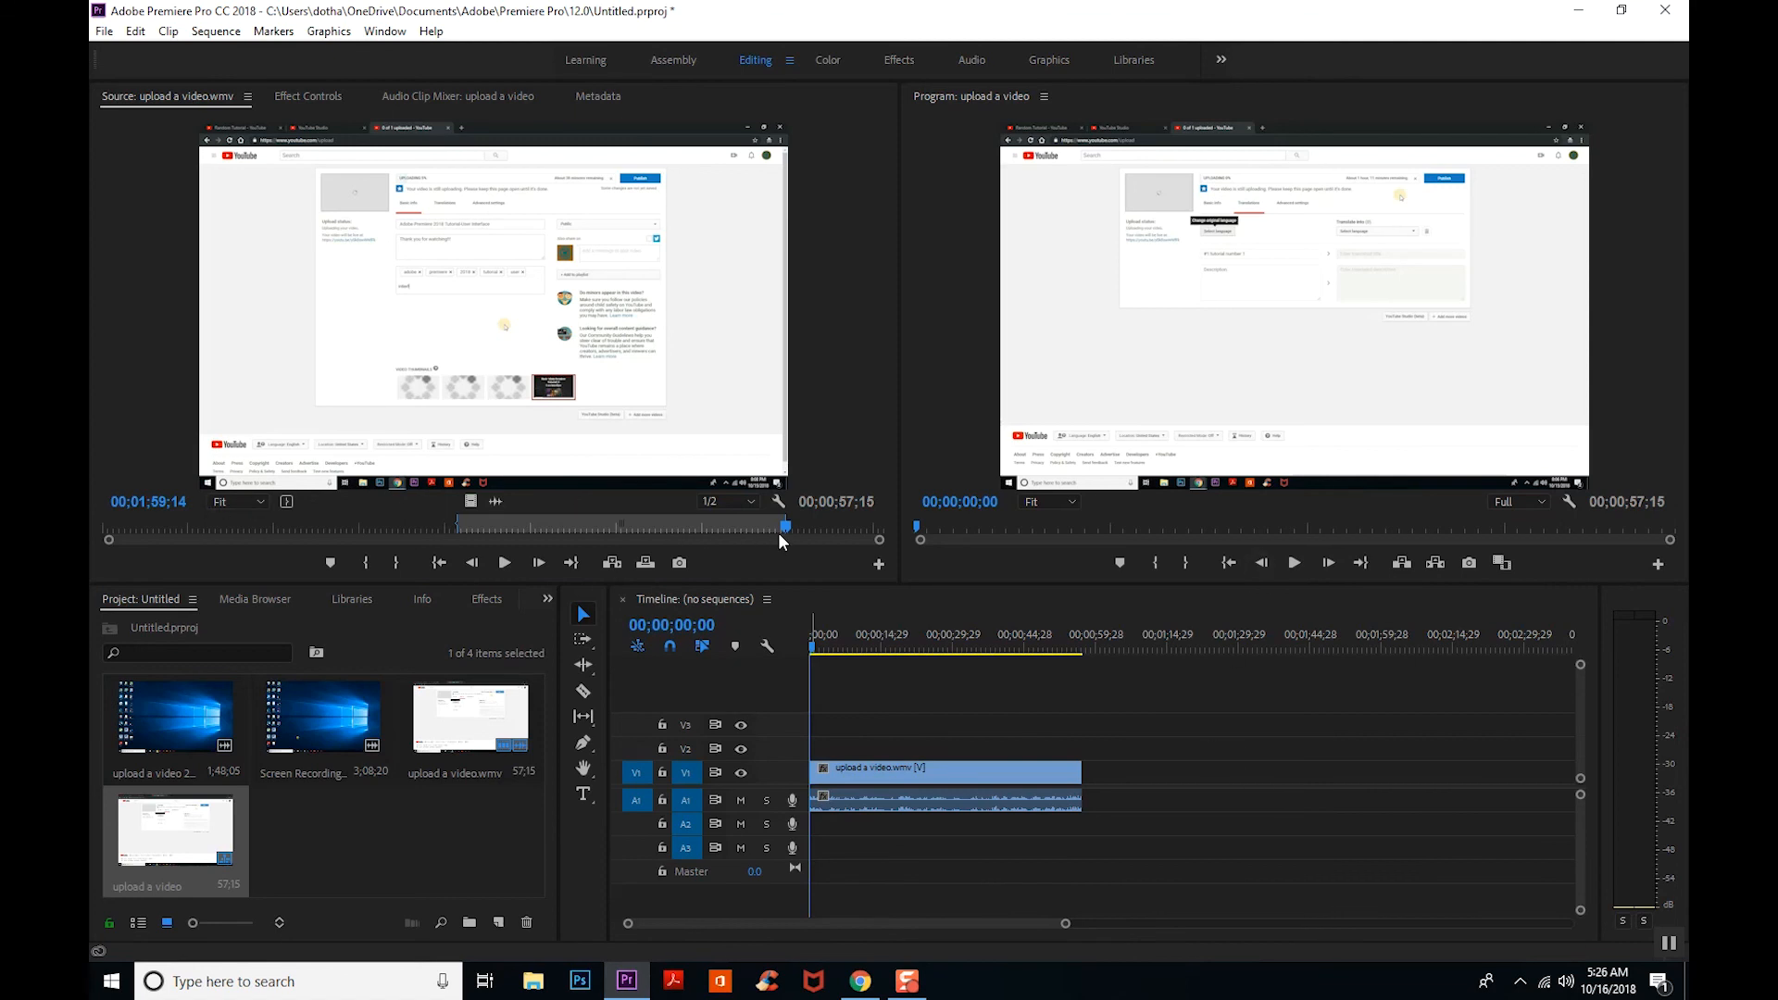
drag(781, 530, 88, 537)
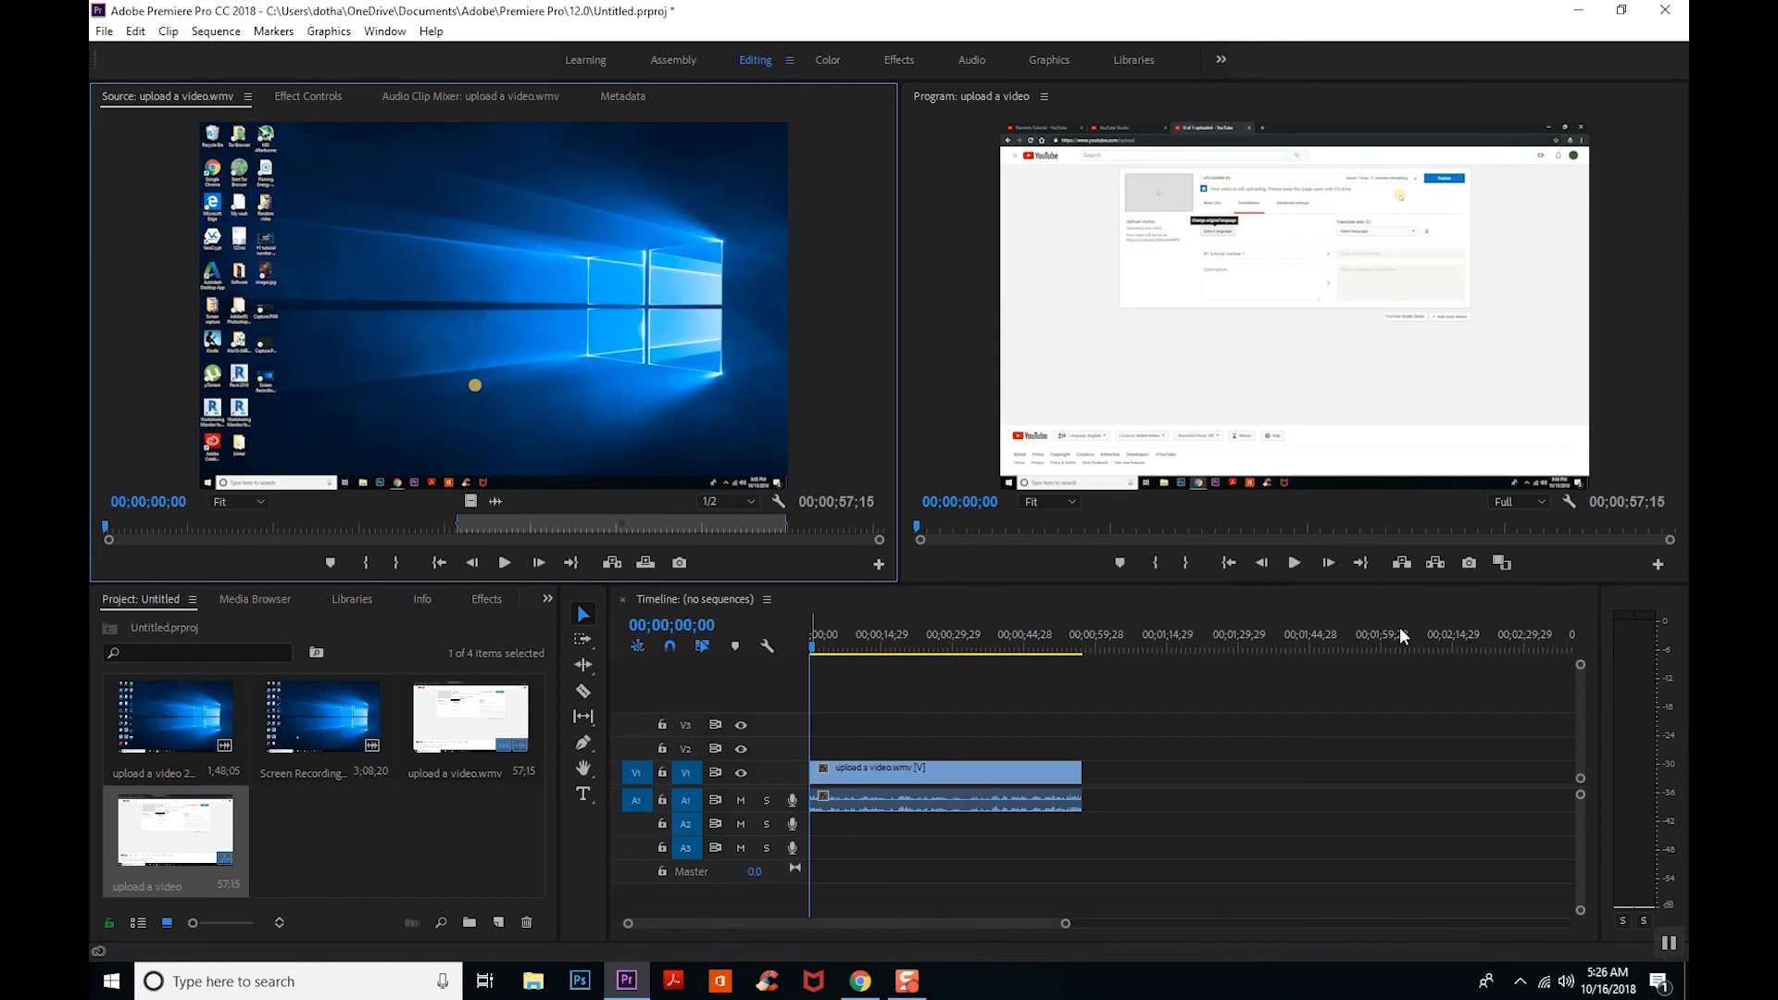
click(1286, 569)
click(1294, 564)
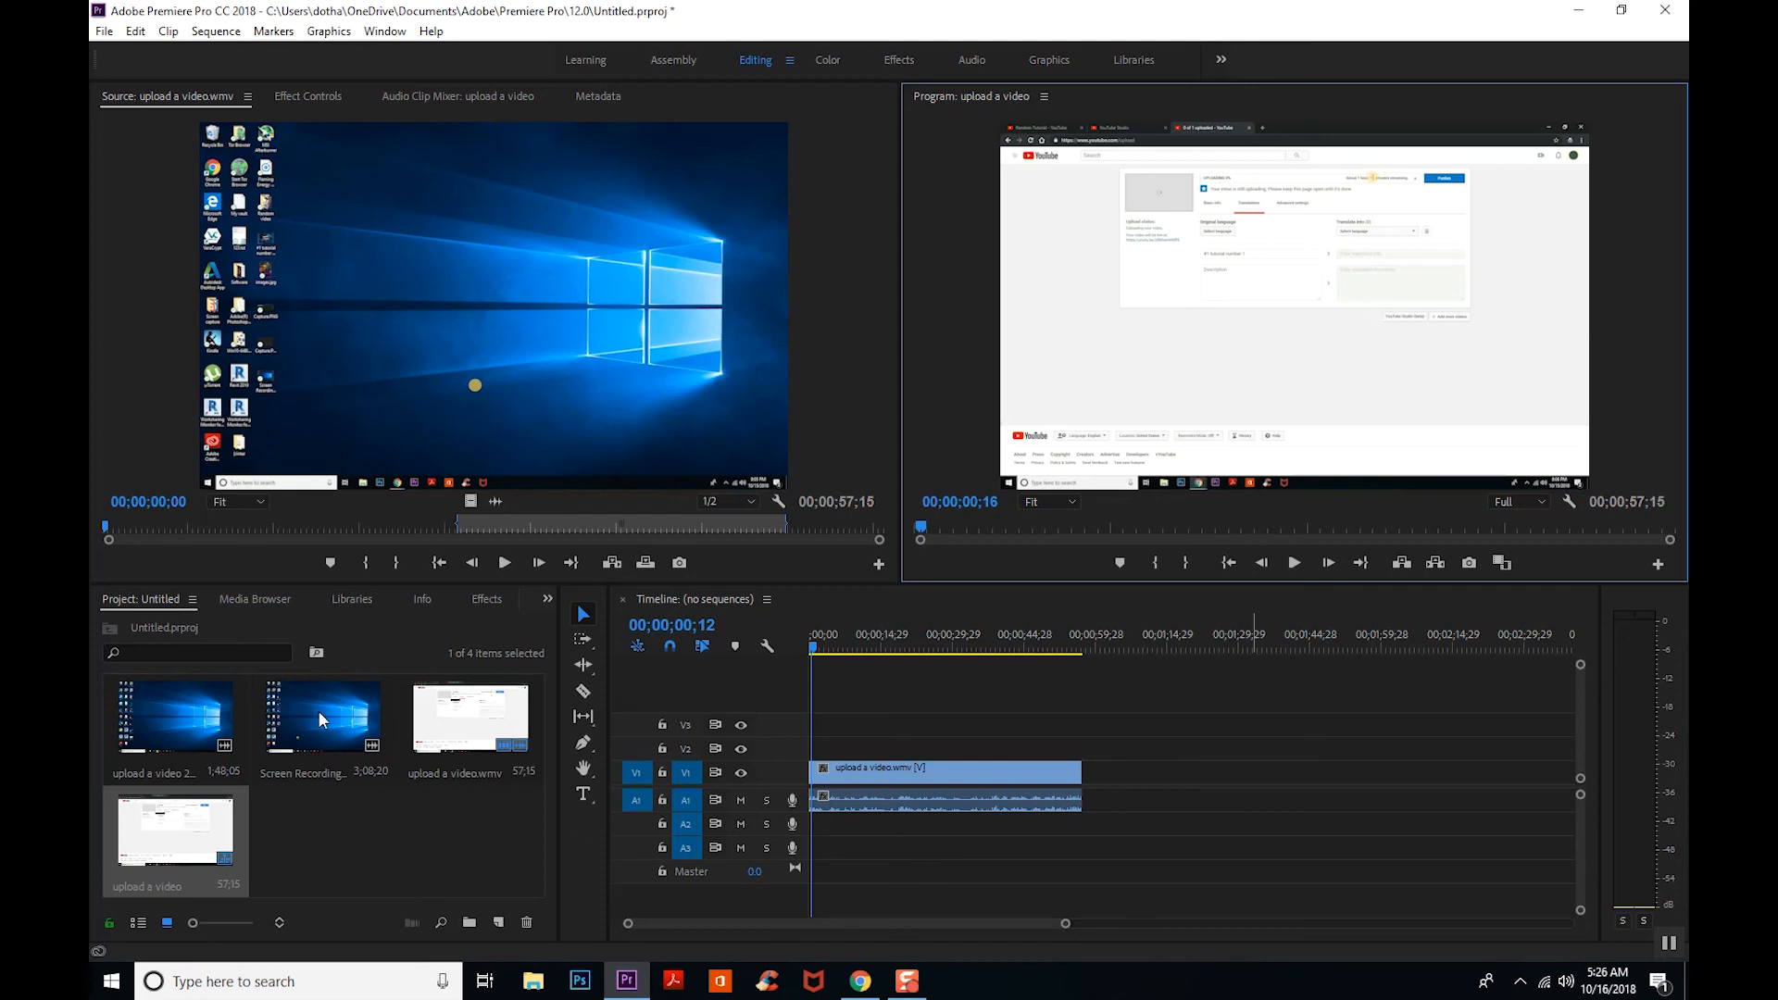
Append the Screen Recording clip directly after the first clip on V1 and enlarge the V1 track to show thumbnails
drag(319, 709, 1107, 772)
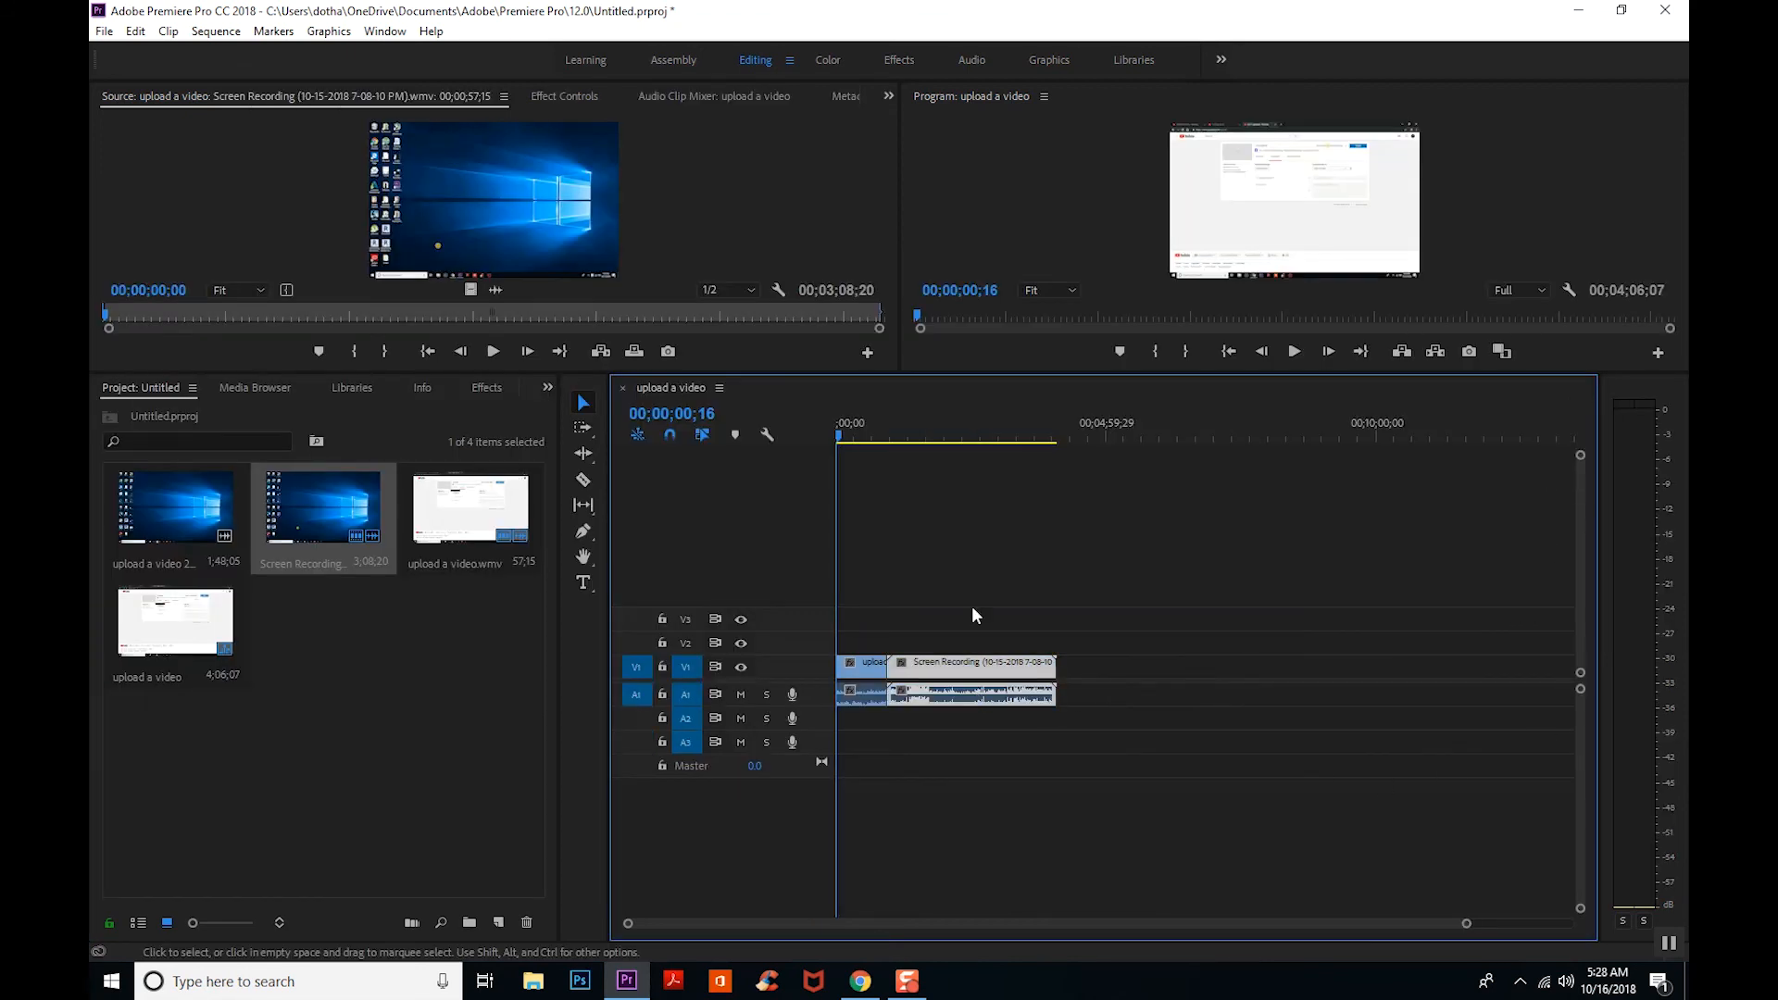
drag(785, 658, 784, 589)
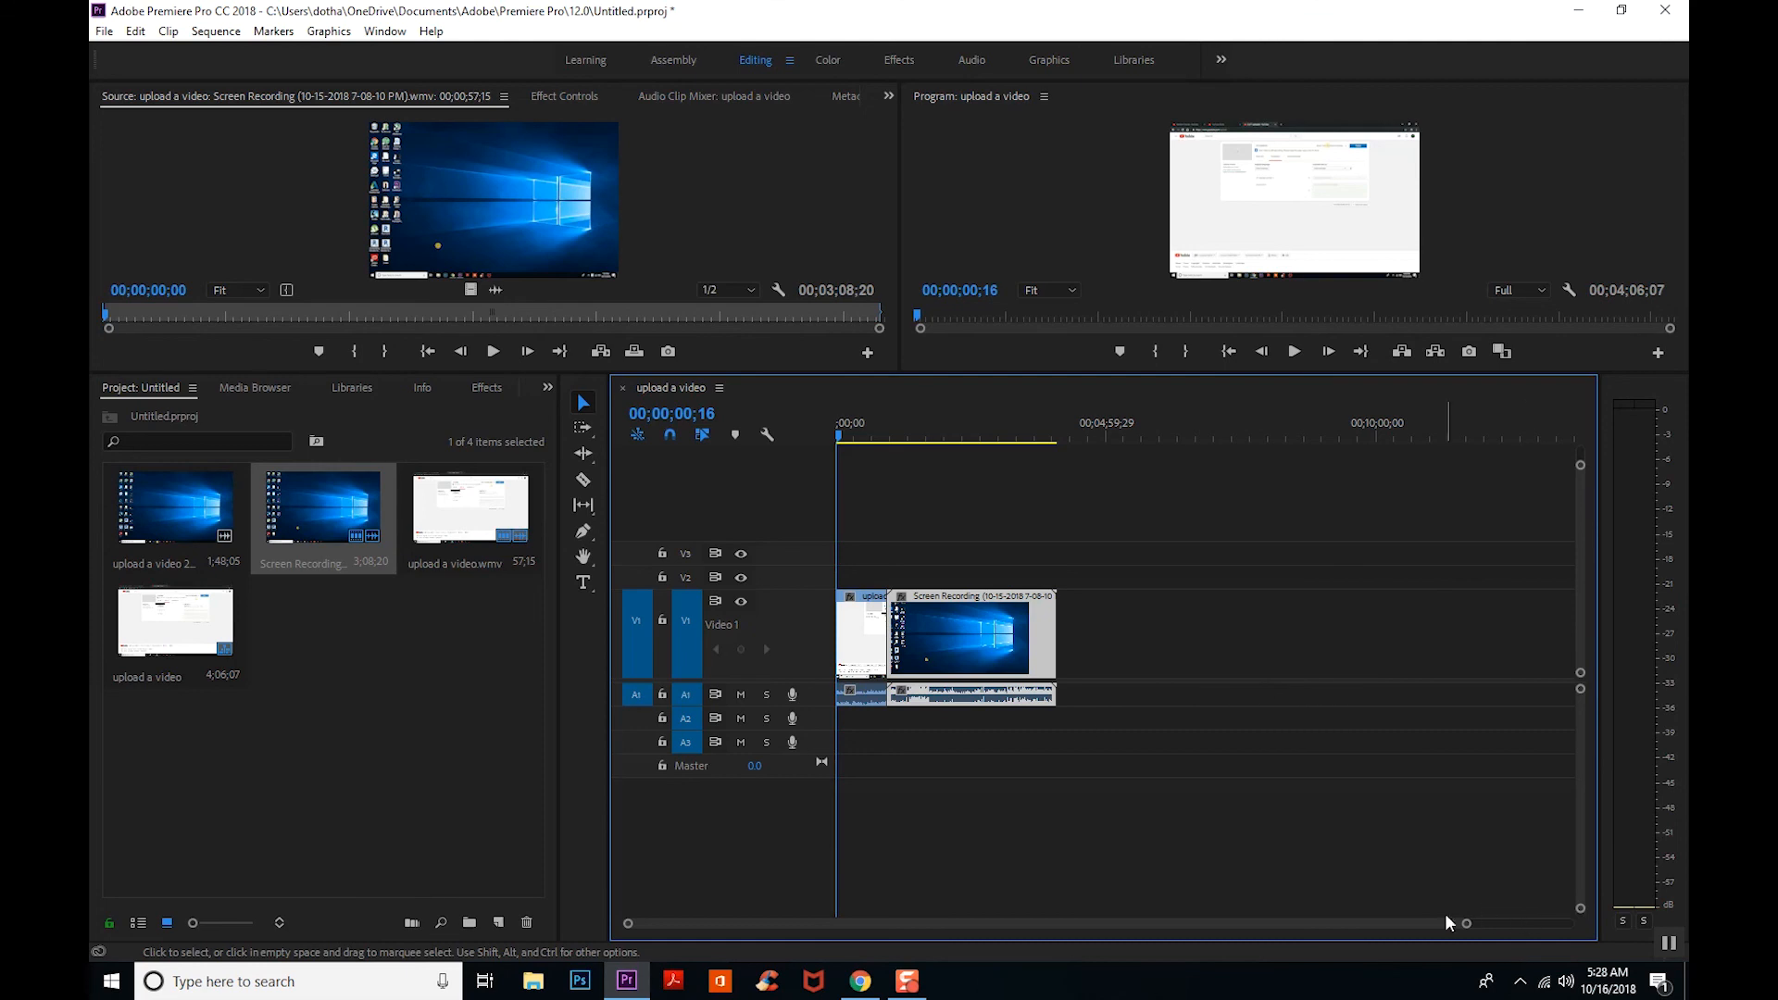
drag(1467, 923, 1278, 925)
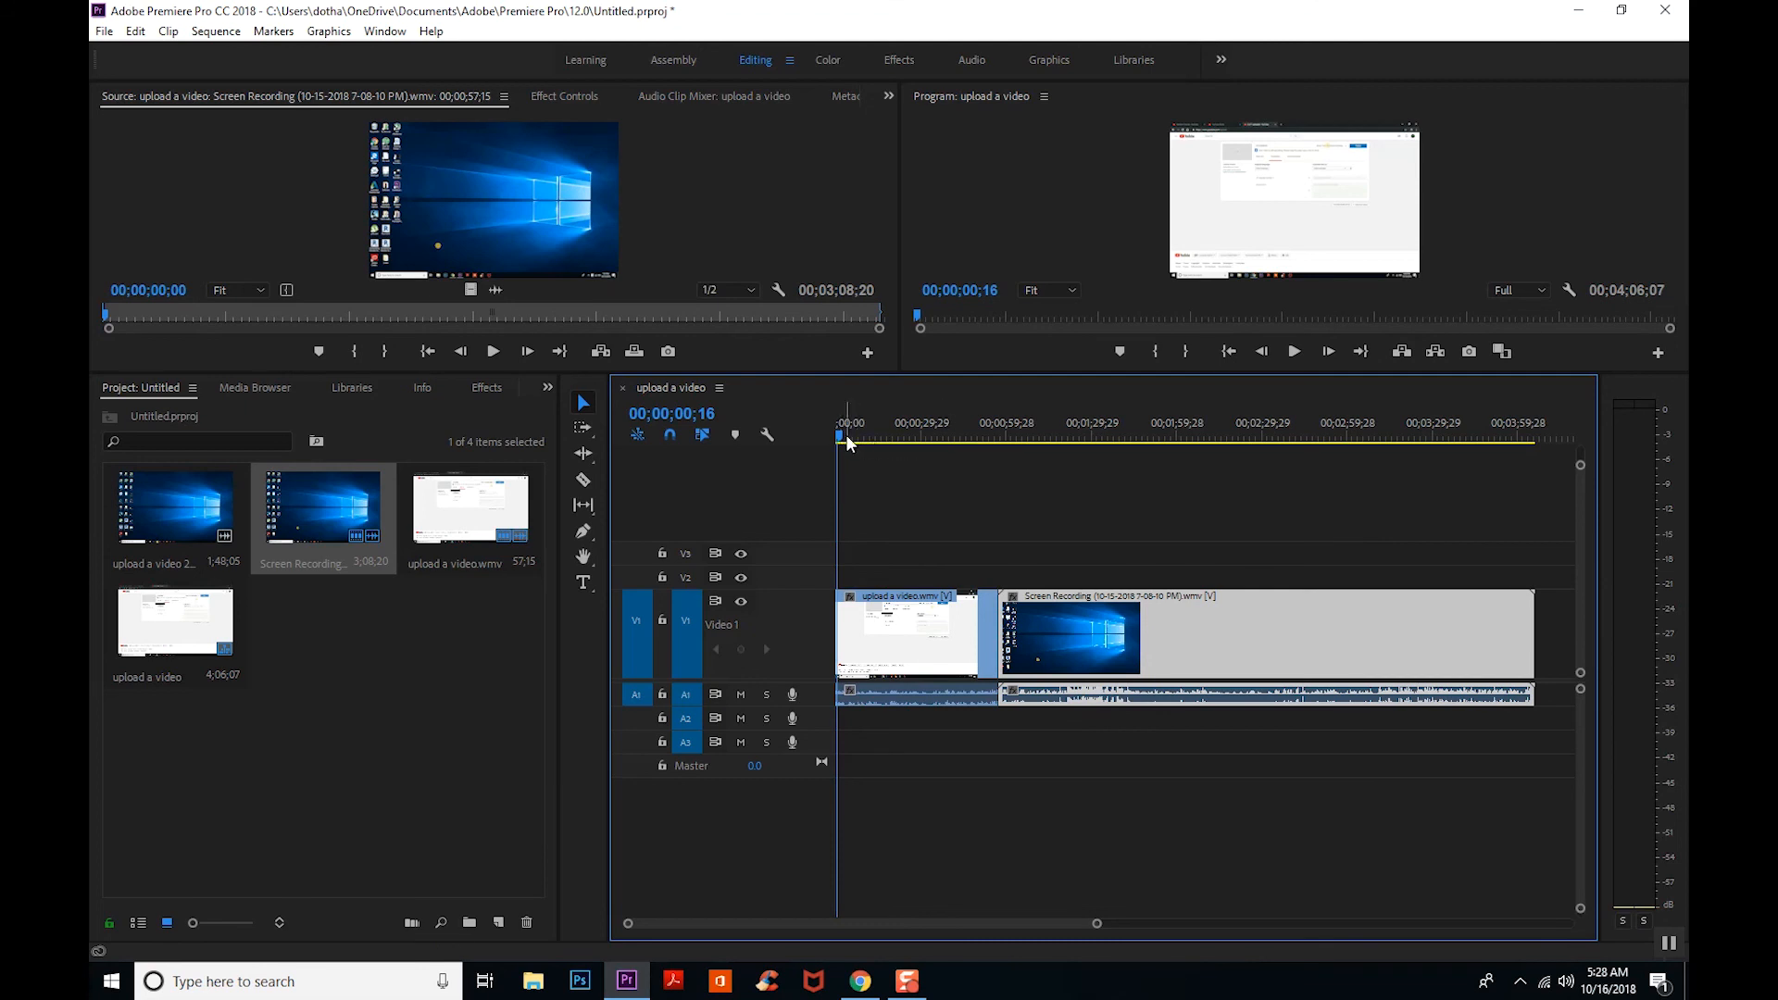
Split the Screen Recording clip on the timeline with the Razor tool at 00;02;08;13 and 00;03;42;11
drag(841, 431, 1204, 469)
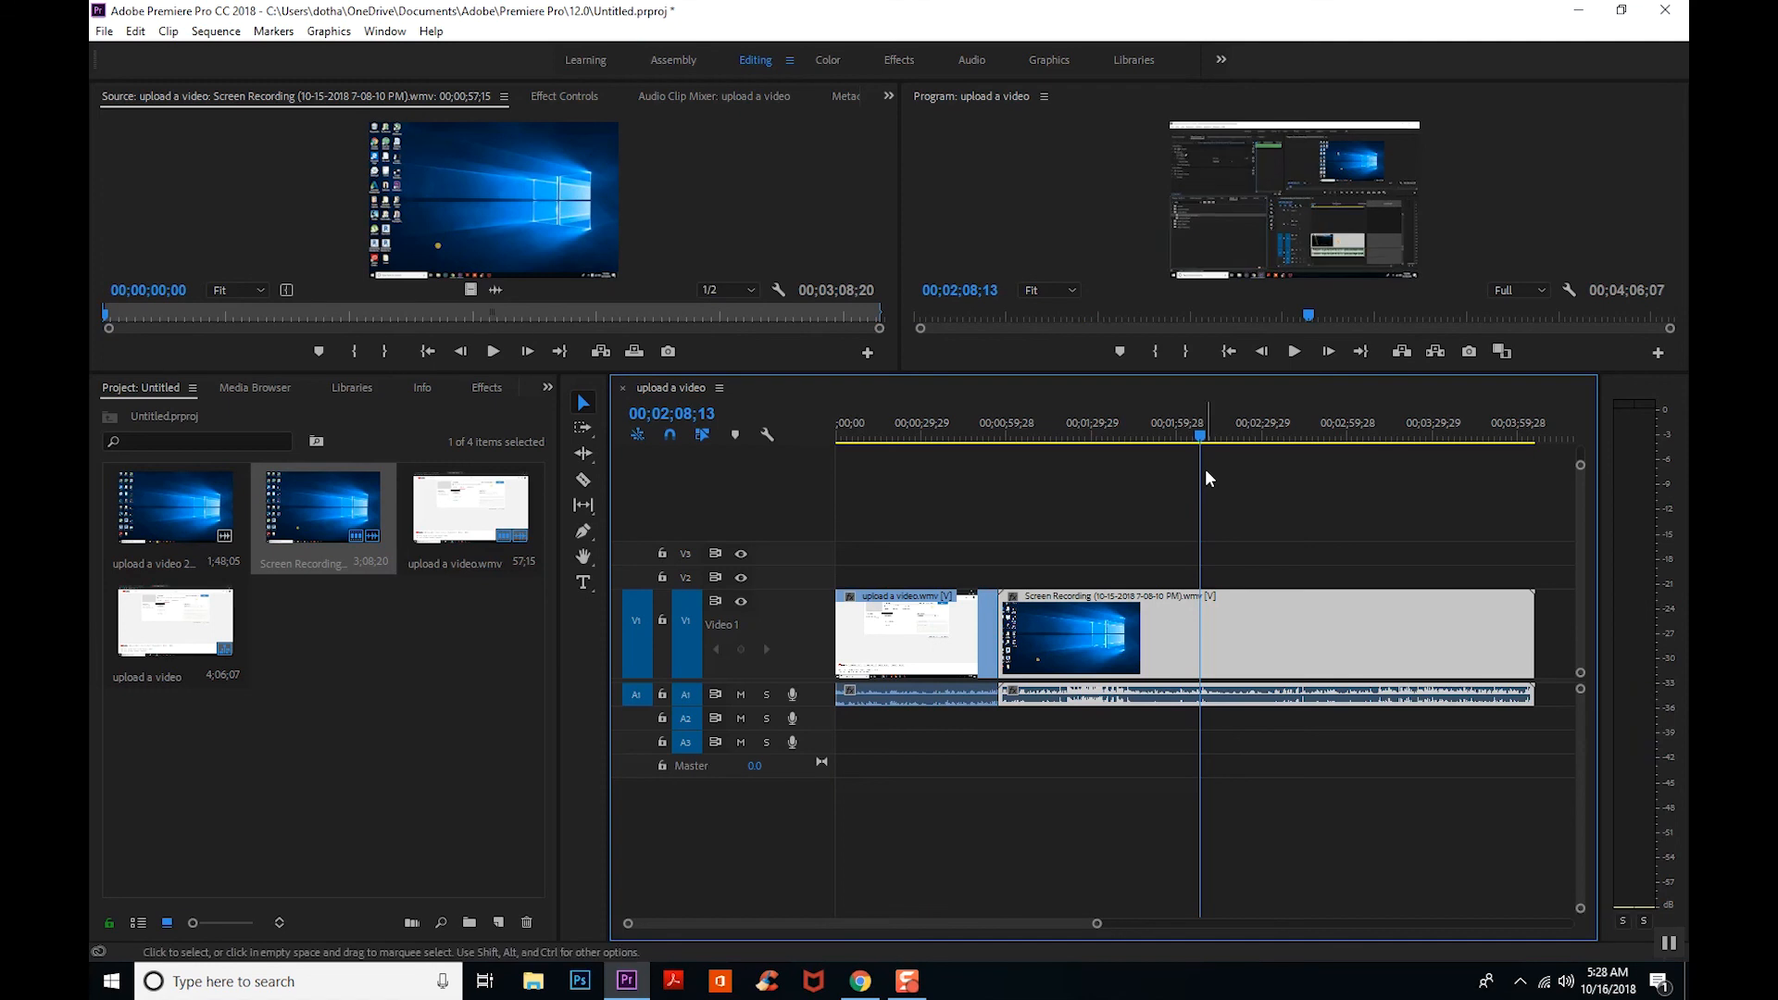
click(580, 479)
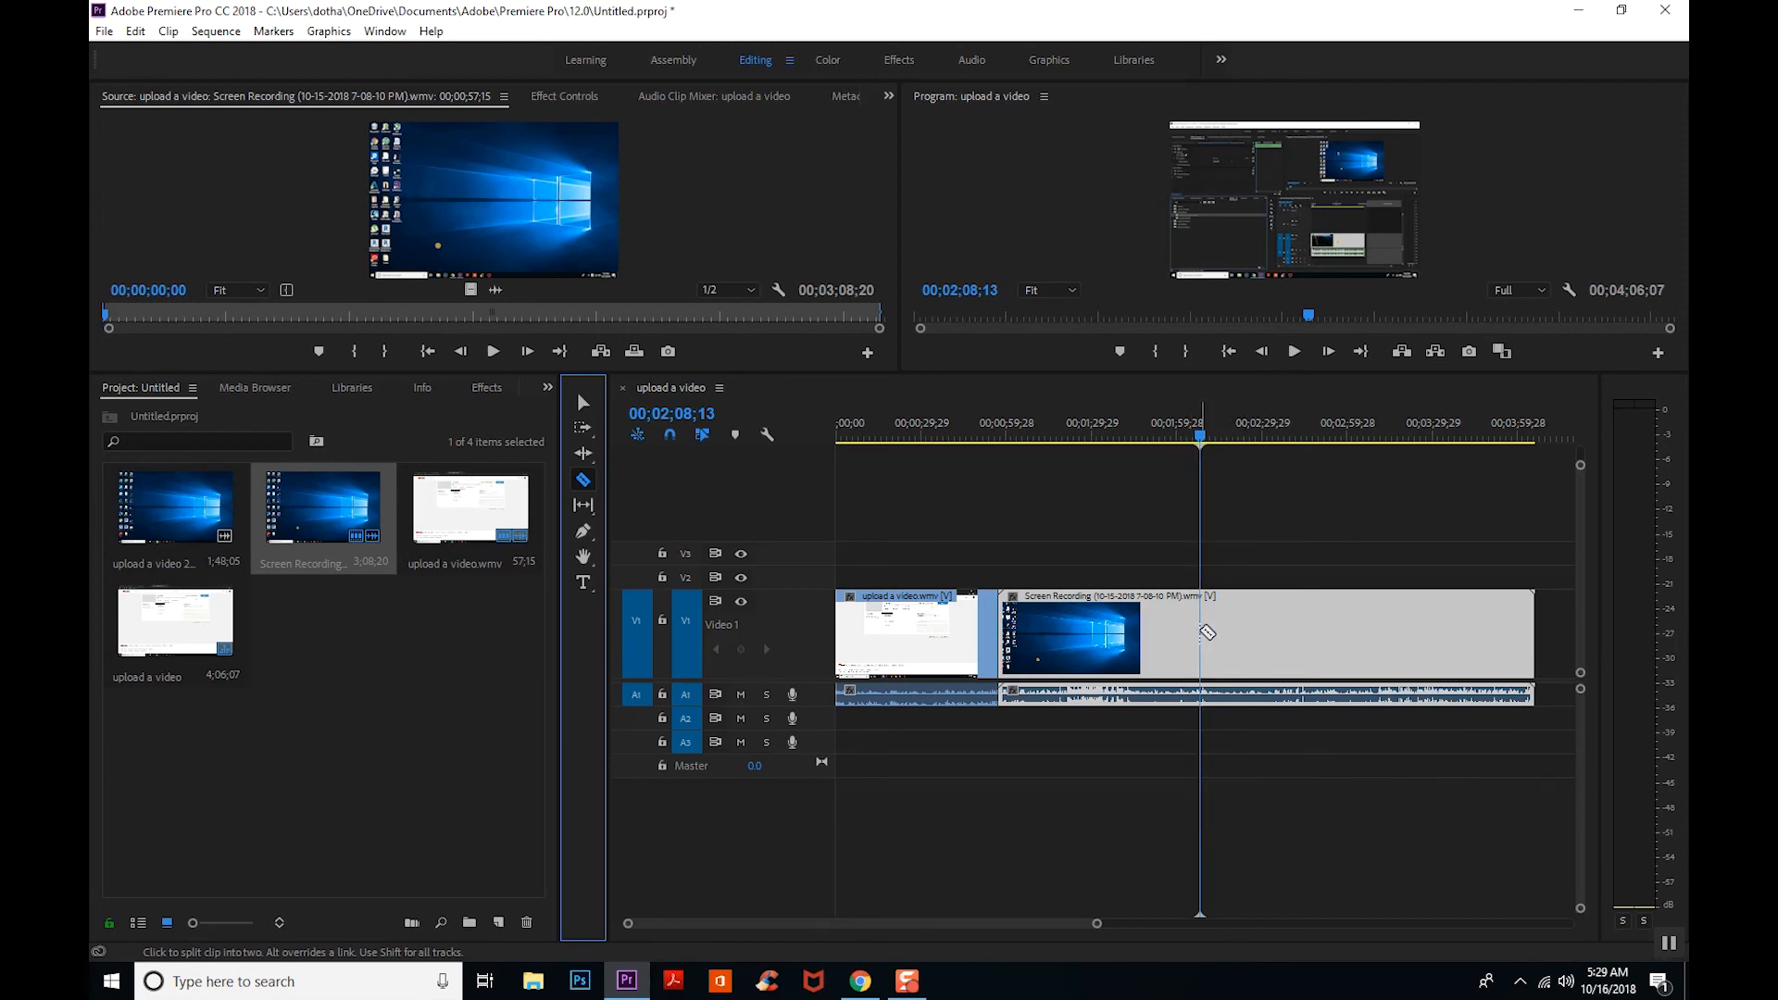
click(1202, 634)
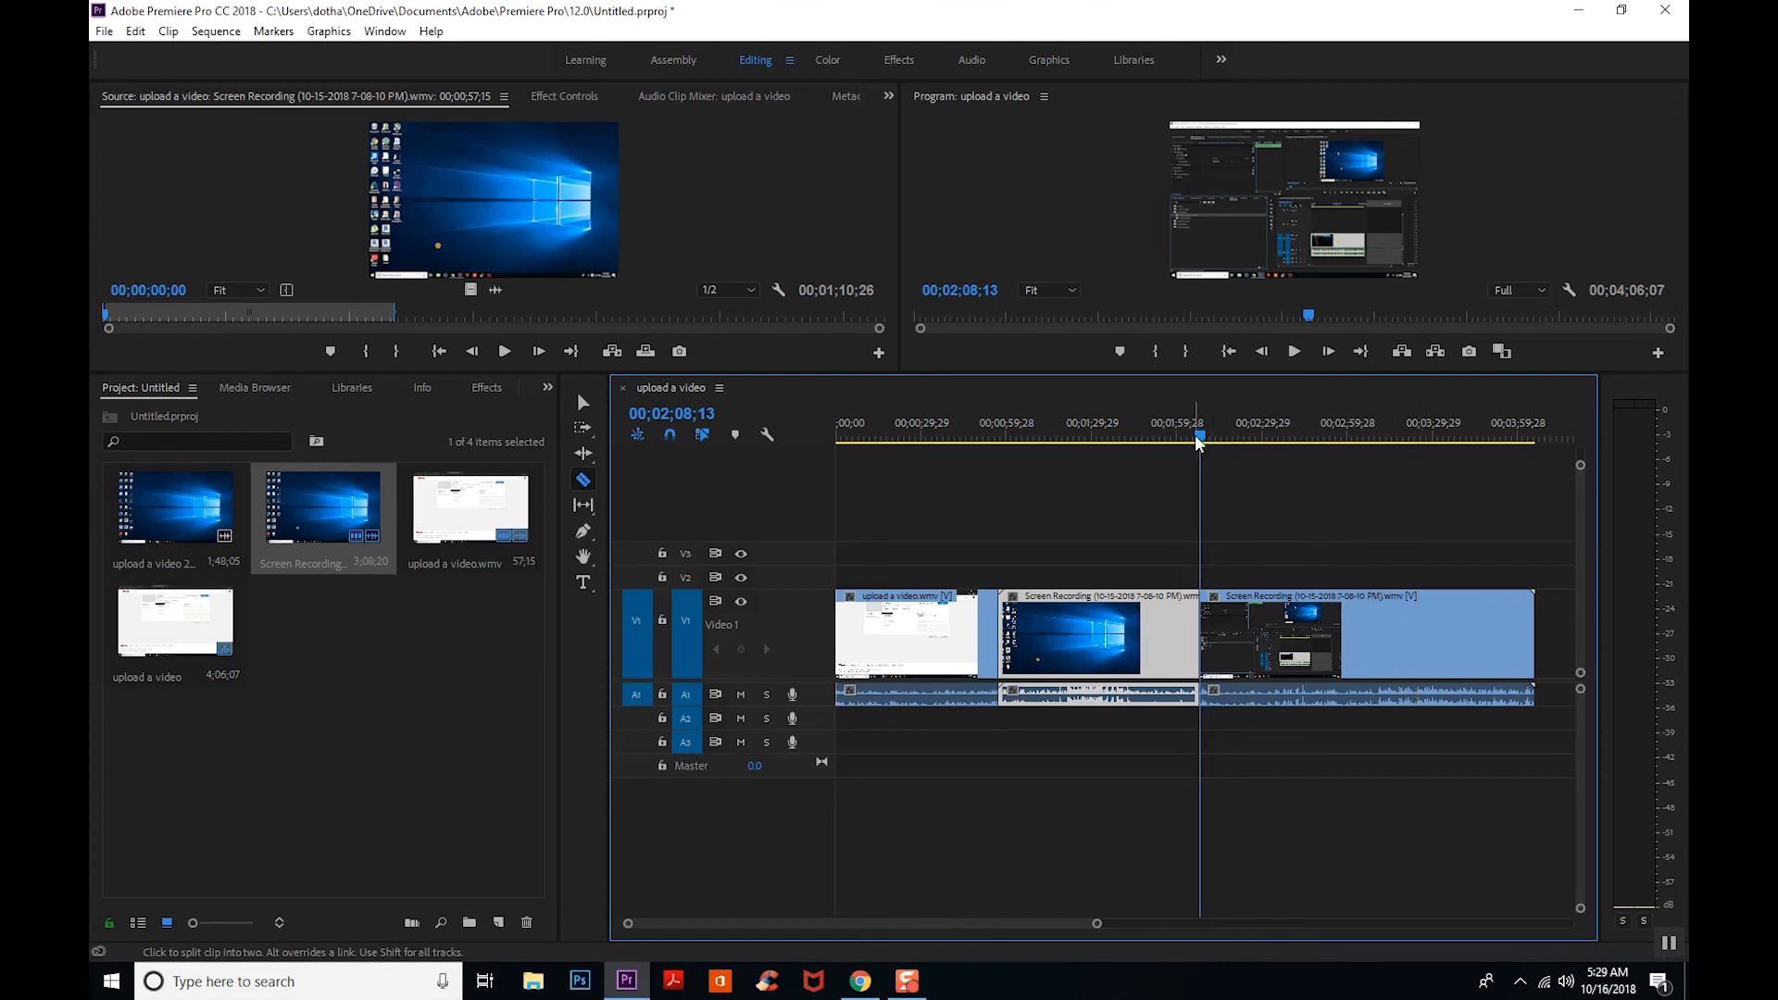
drag(1200, 437, 1468, 488)
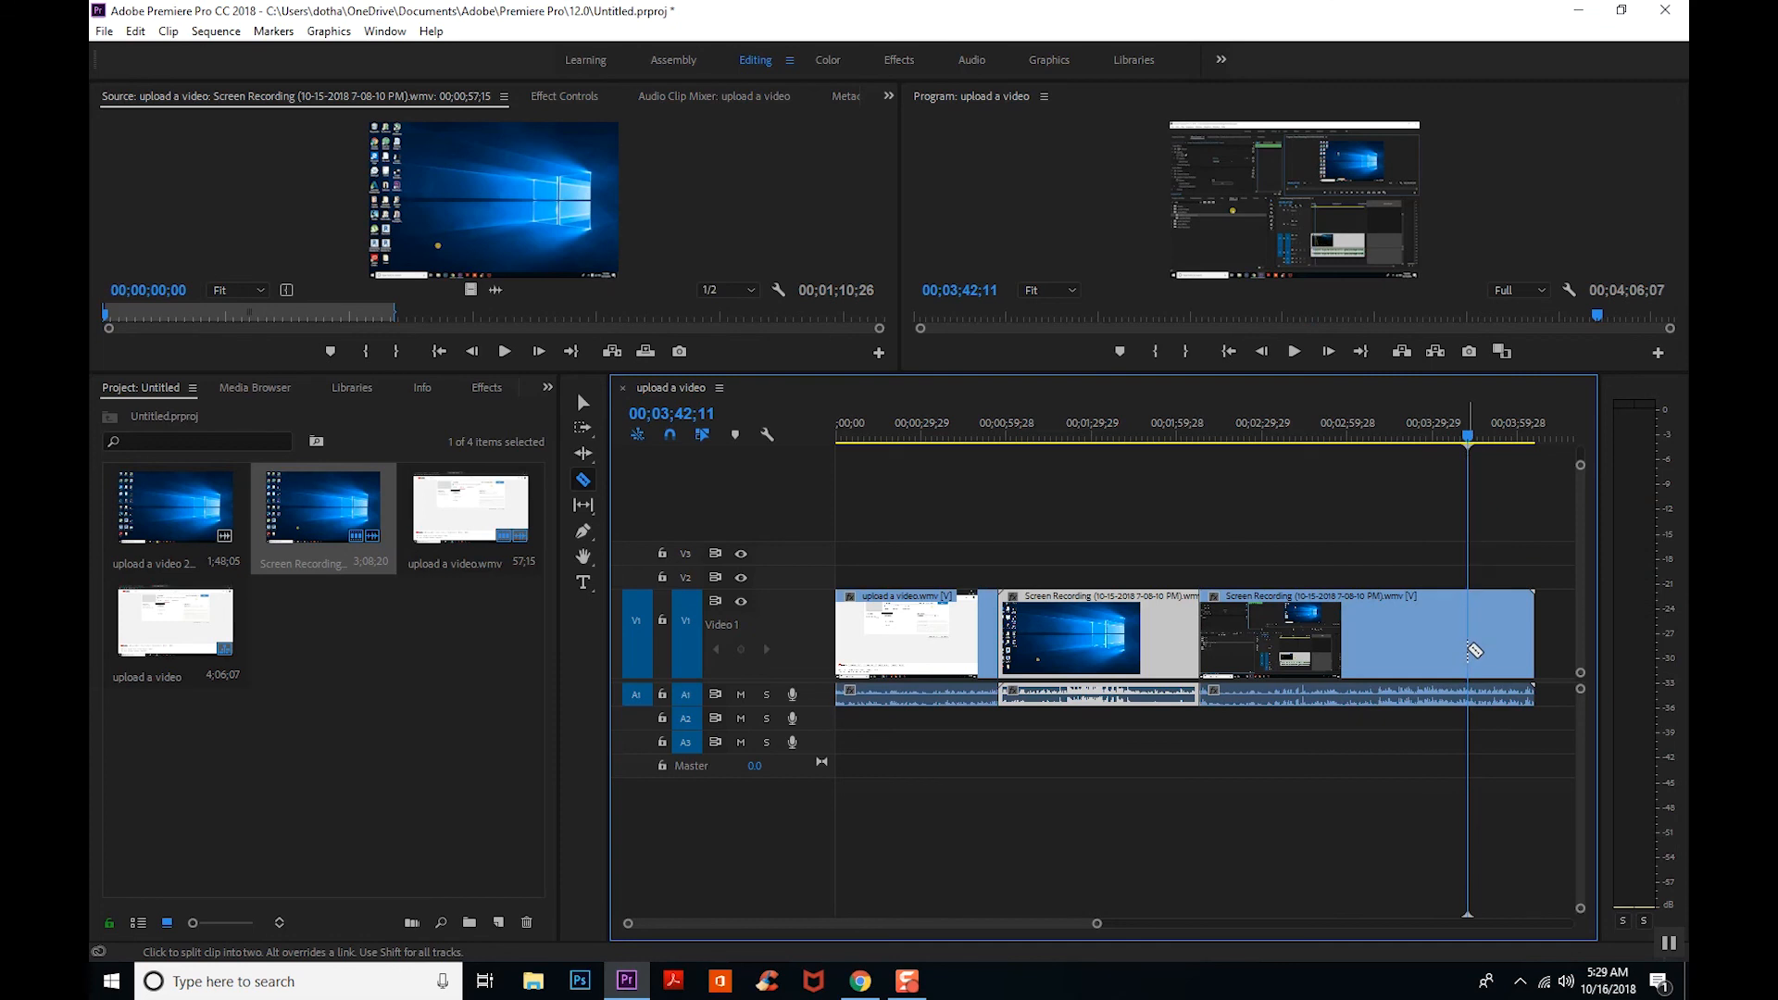
click(1468, 650)
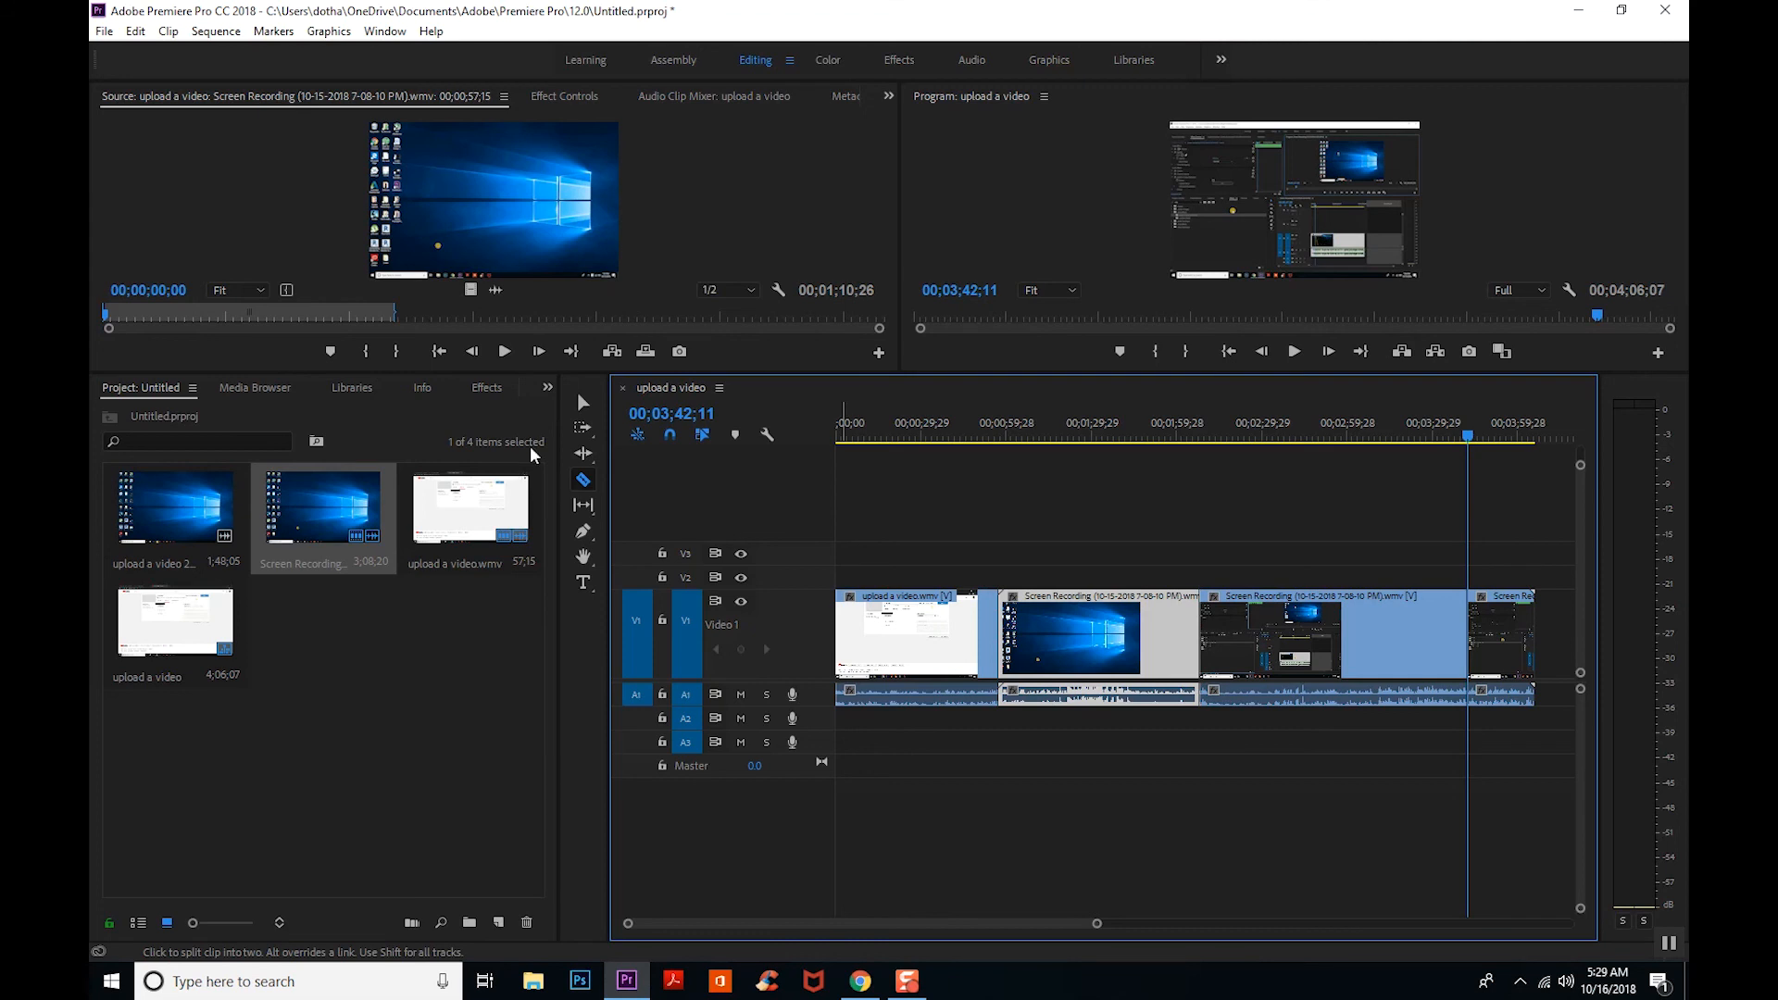
Select the last short piece of the split Screen Recording clip and keep the Selection tool active
click(576, 399)
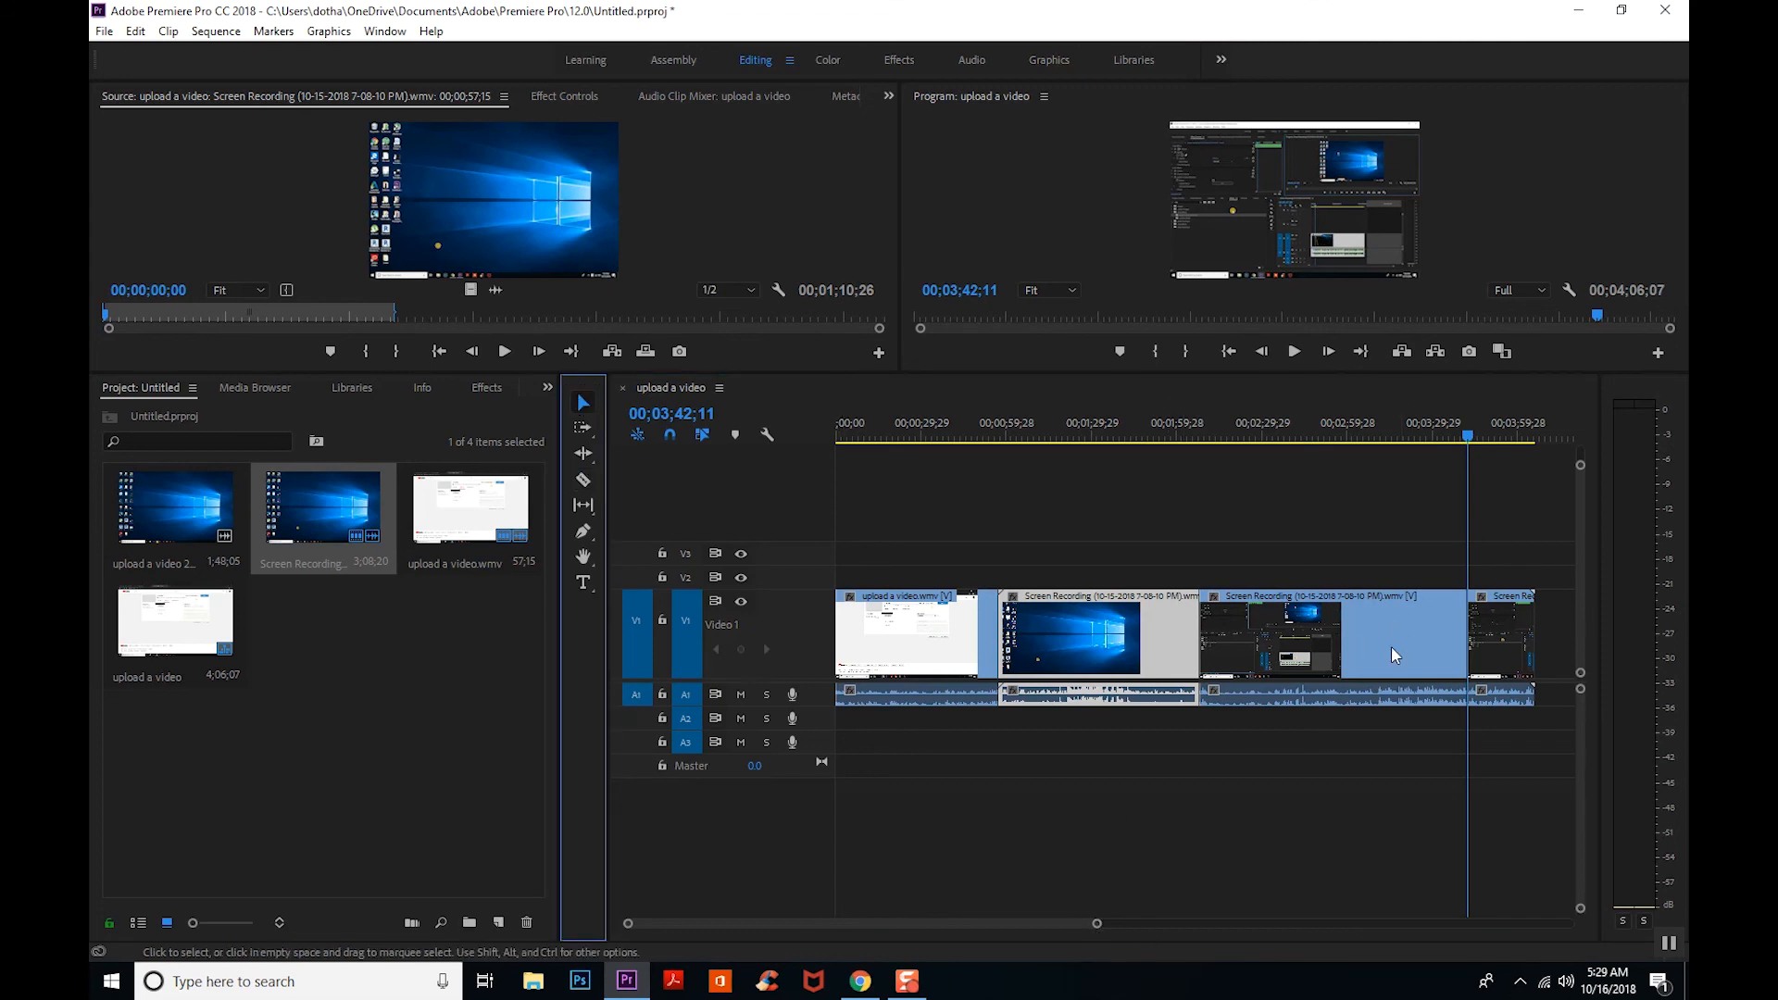
drag(1097, 924, 1334, 922)
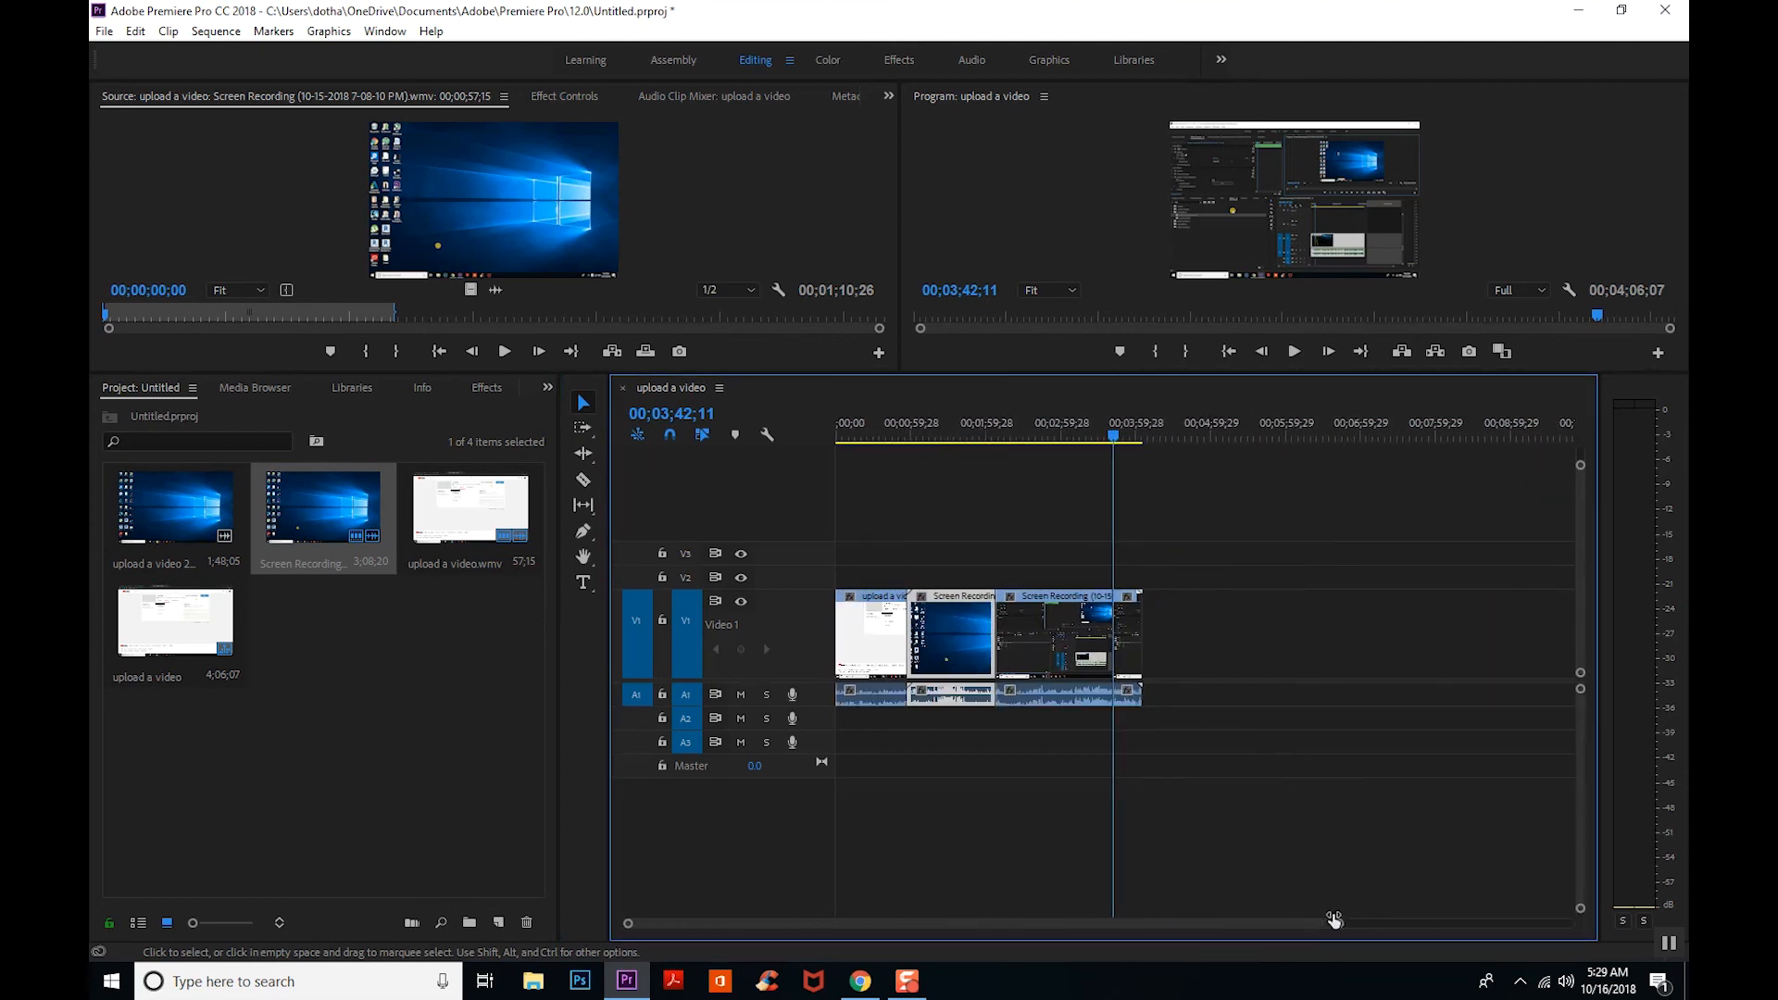
mouse_move(1131, 642)
mouse_down()
mouse_move(1307, 644)
mouse_move(1128, 658)
mouse_up()
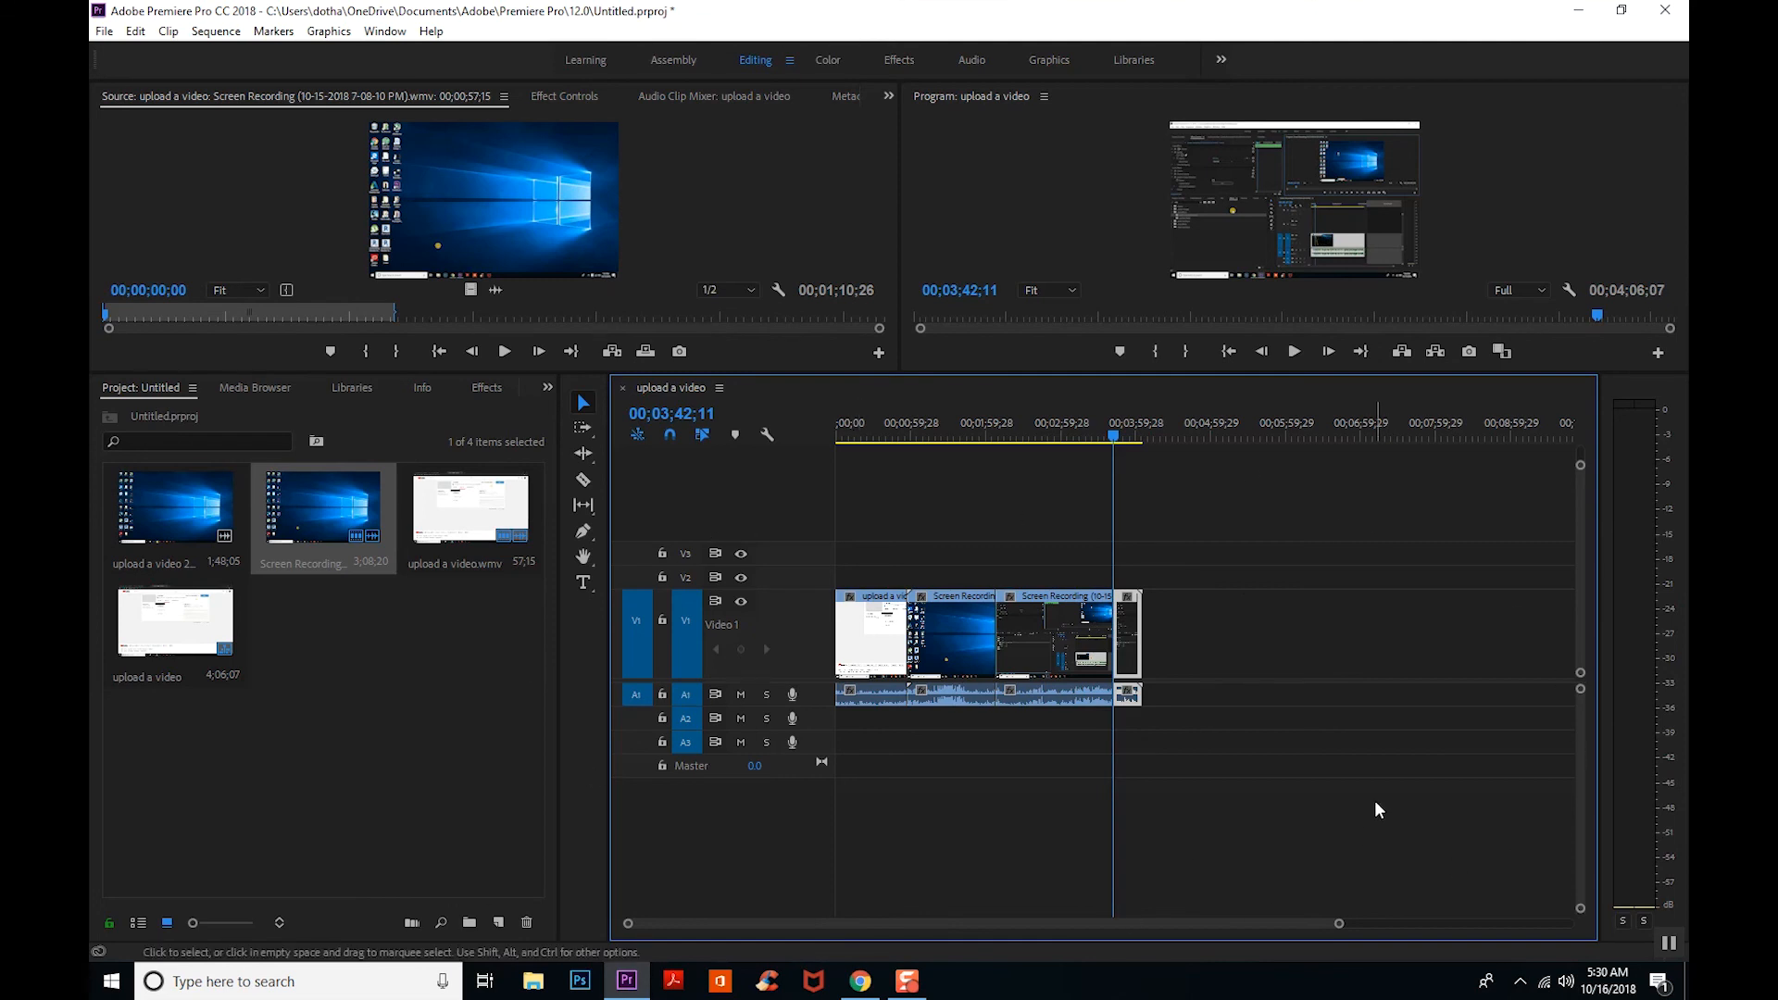
click(581, 480)
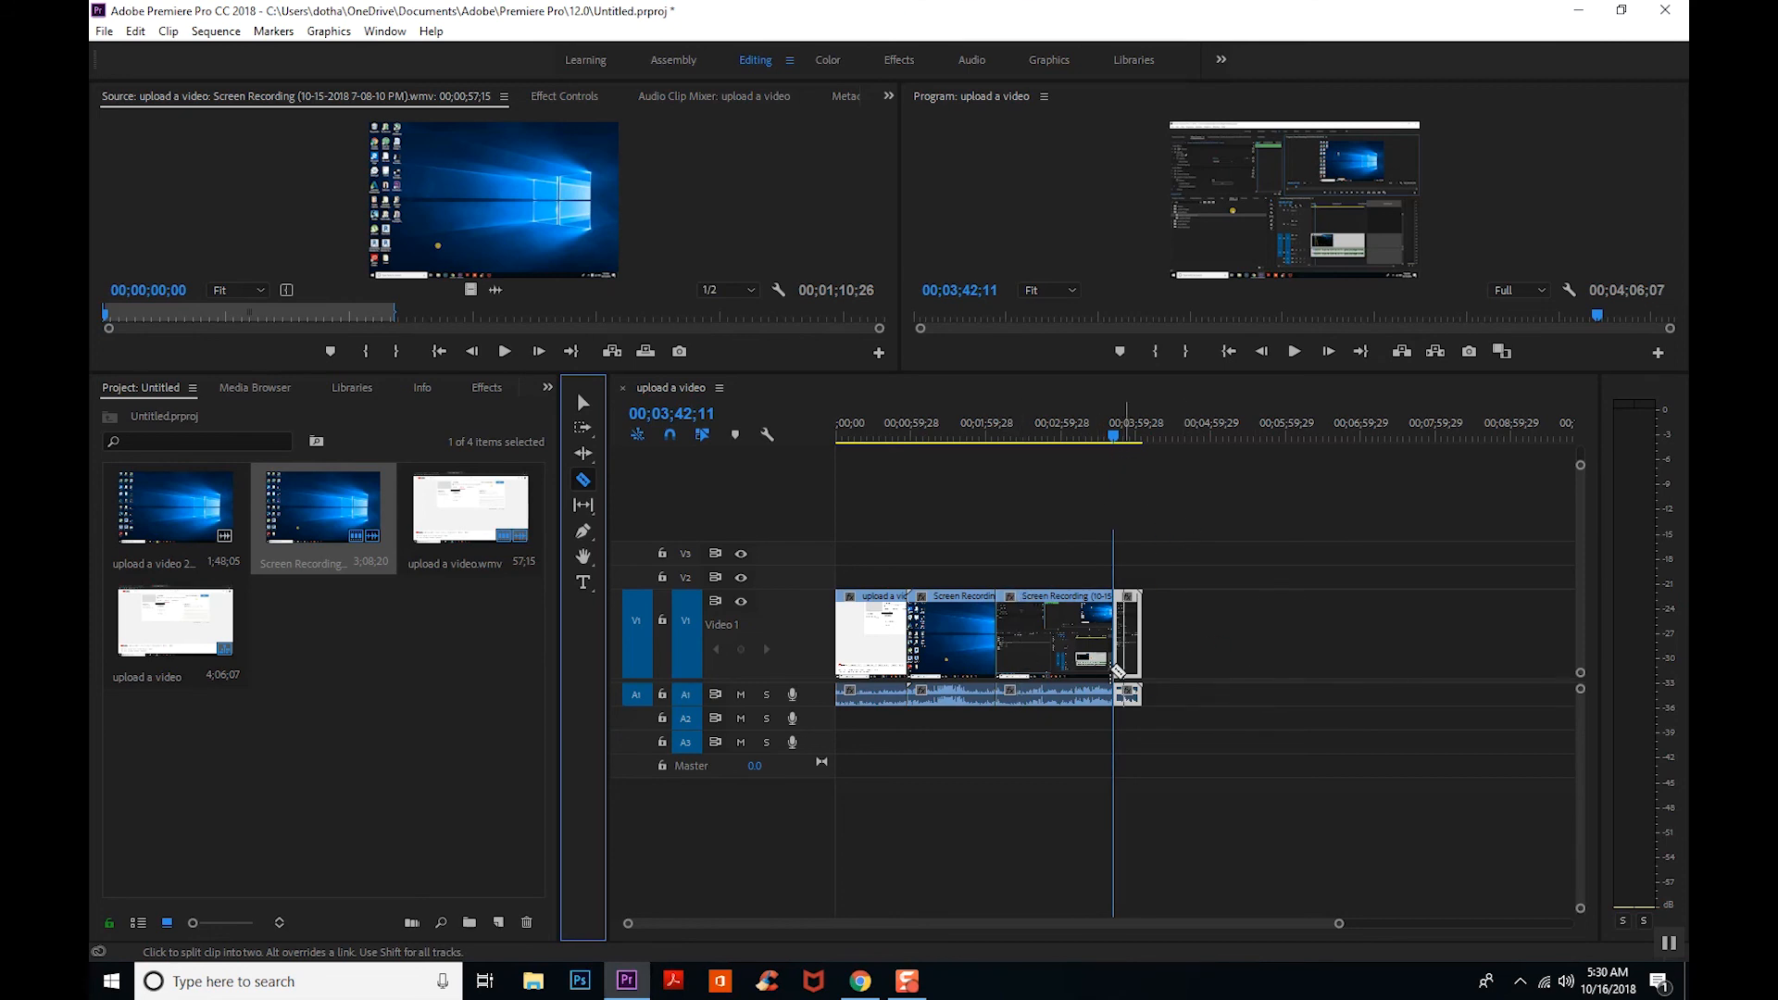
click(583, 403)
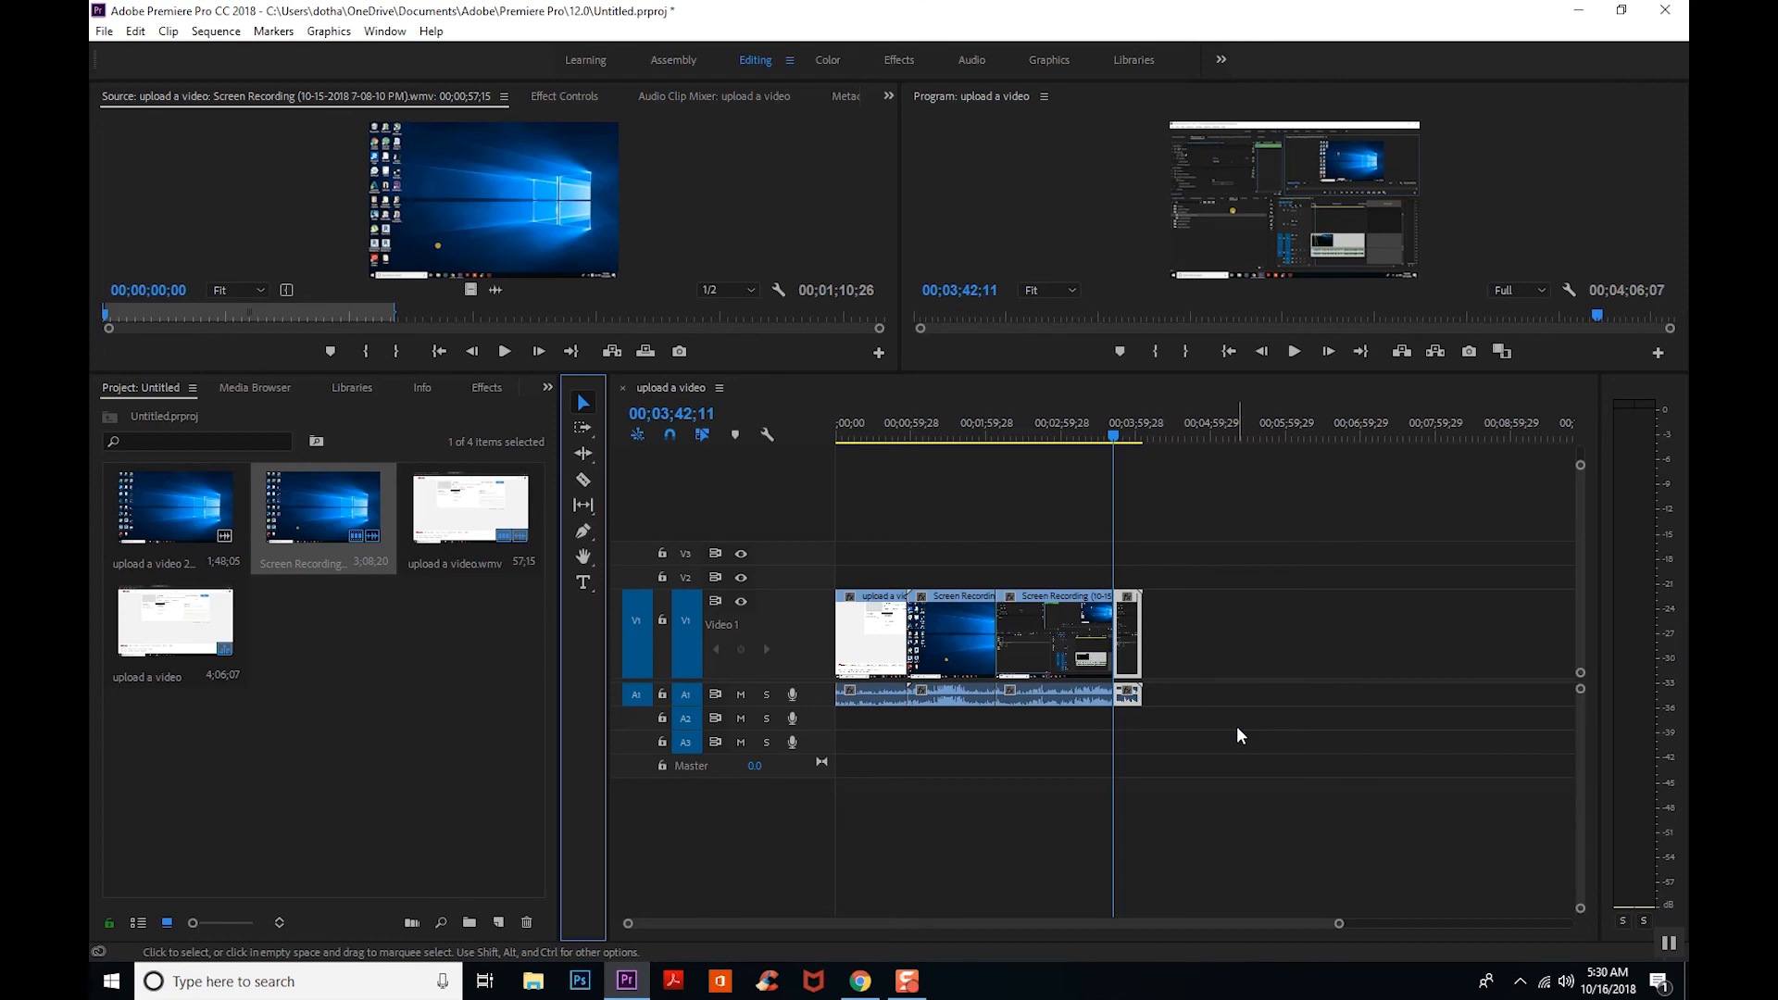
Append upload a video 2.wmv and another full copy of the Screen Recording clip to the end of V1
drag(176, 508, 1145, 609)
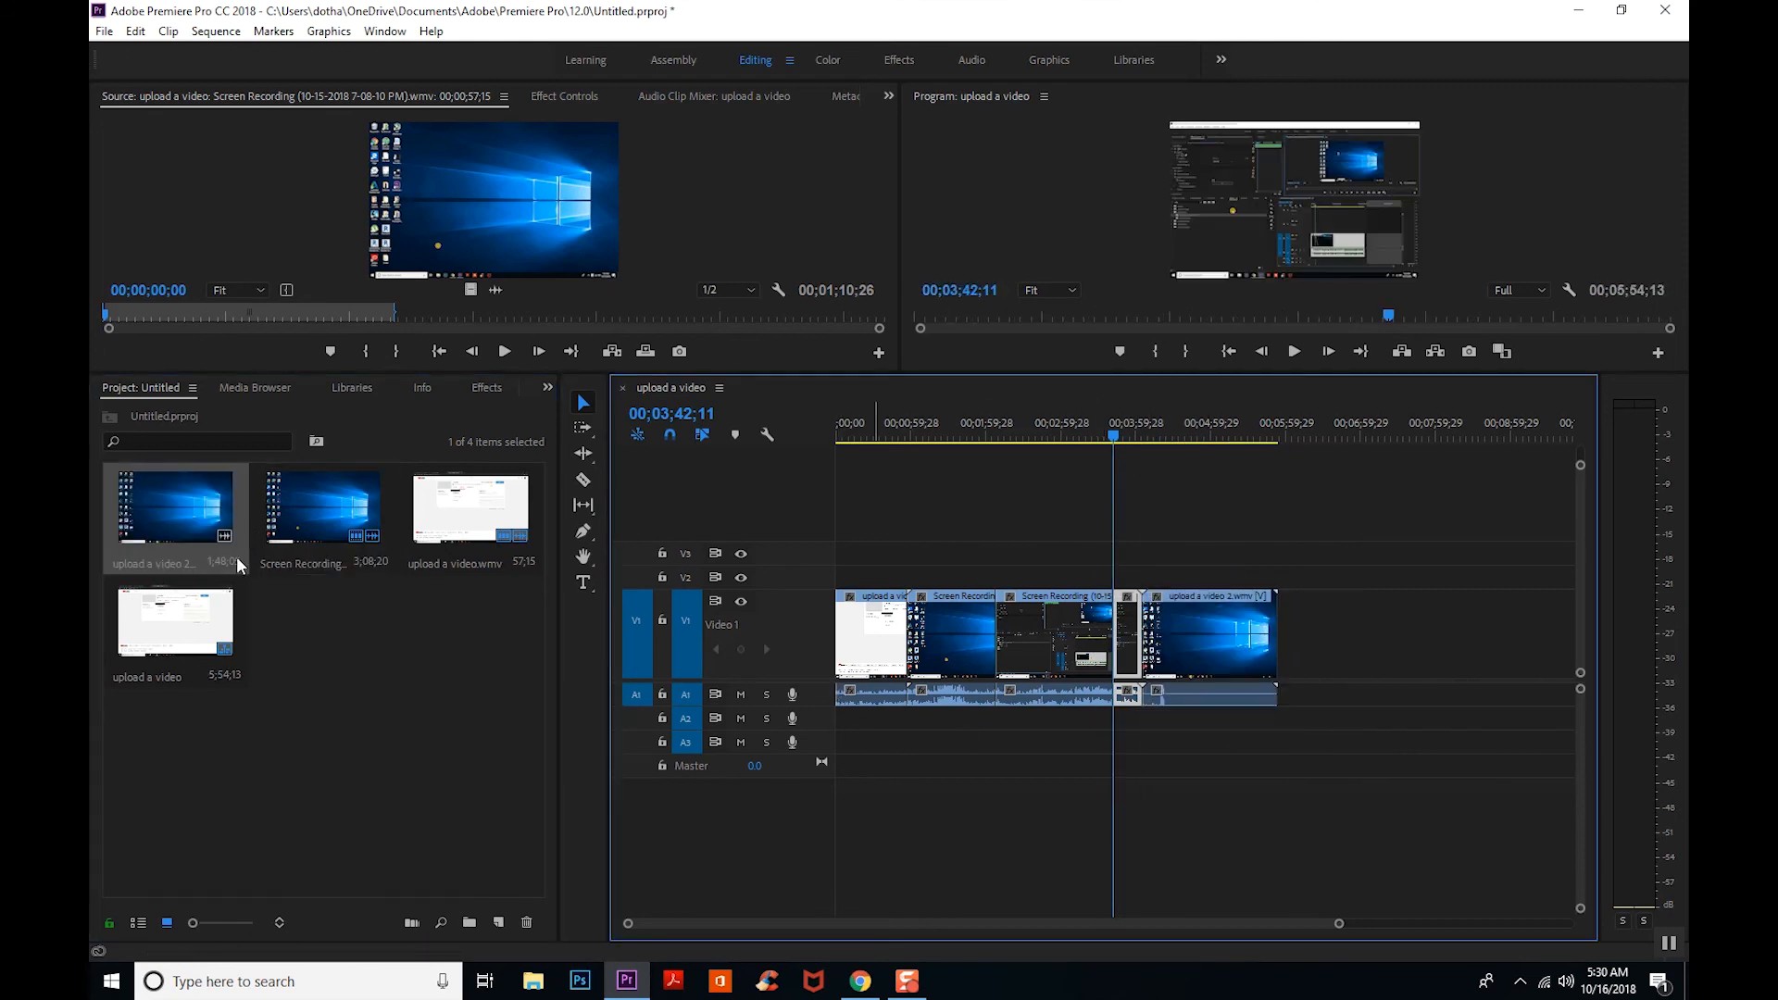
drag(335, 521, 1281, 635)
drag(176, 623, 1557, 651)
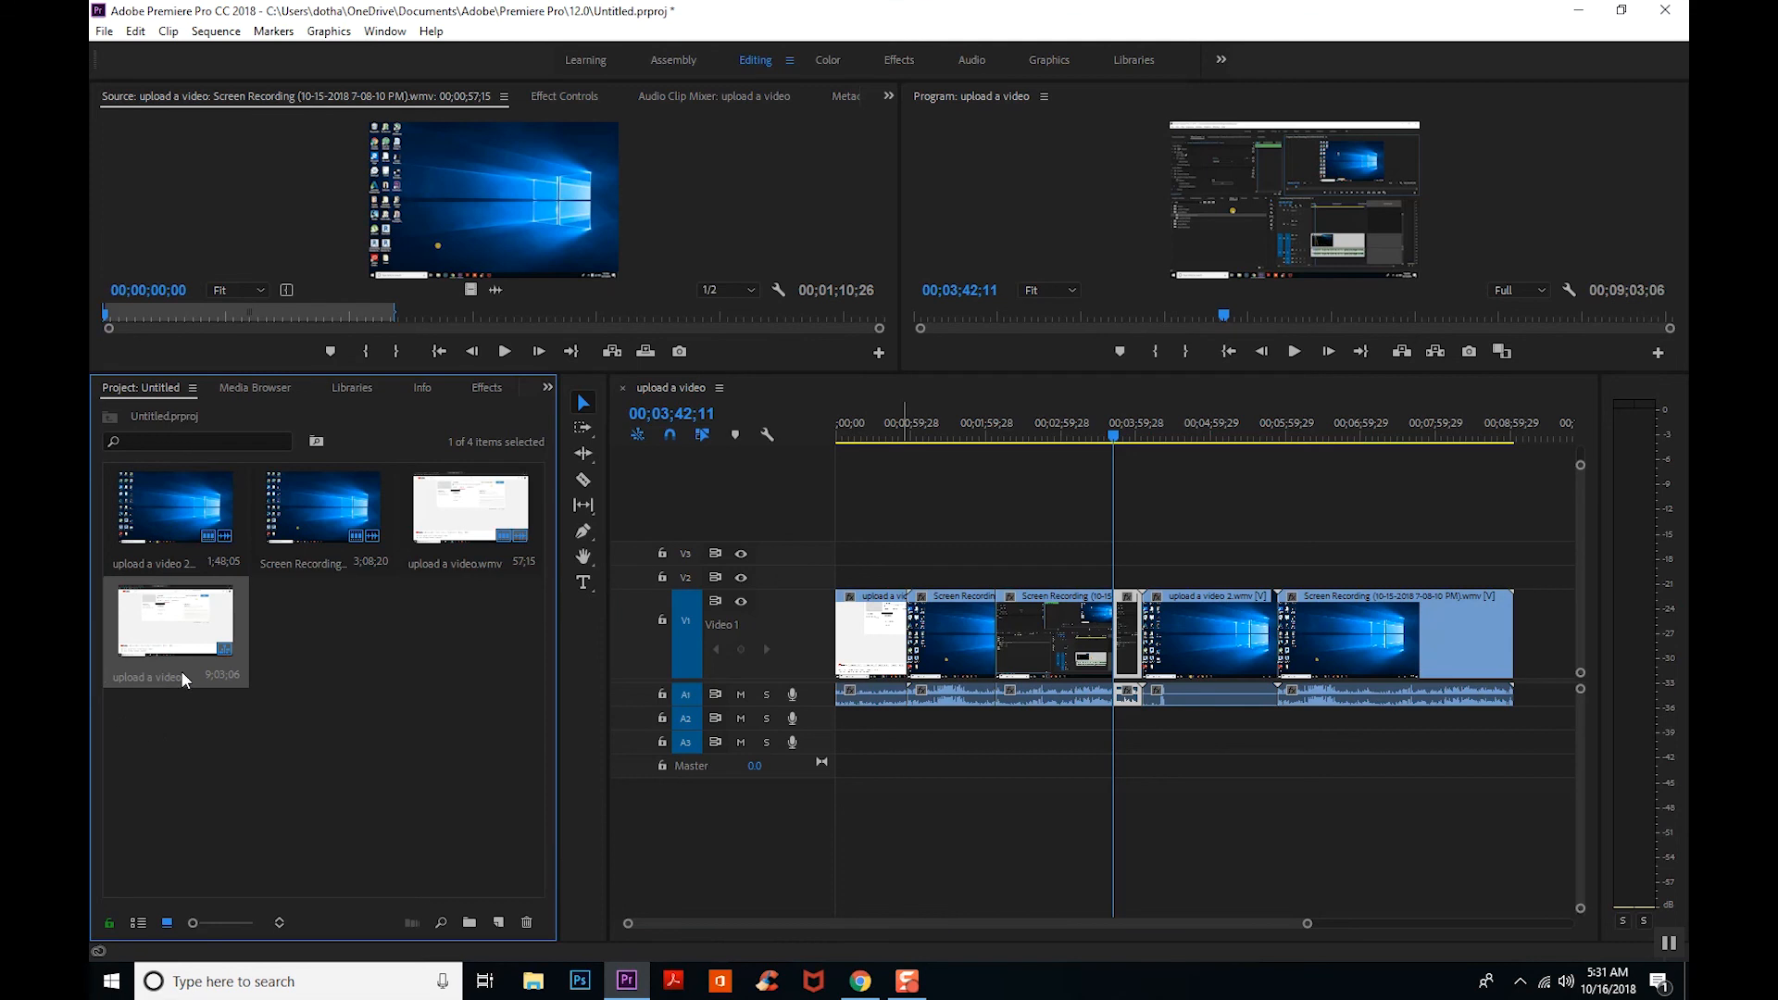
drag(237, 639, 93, 758)
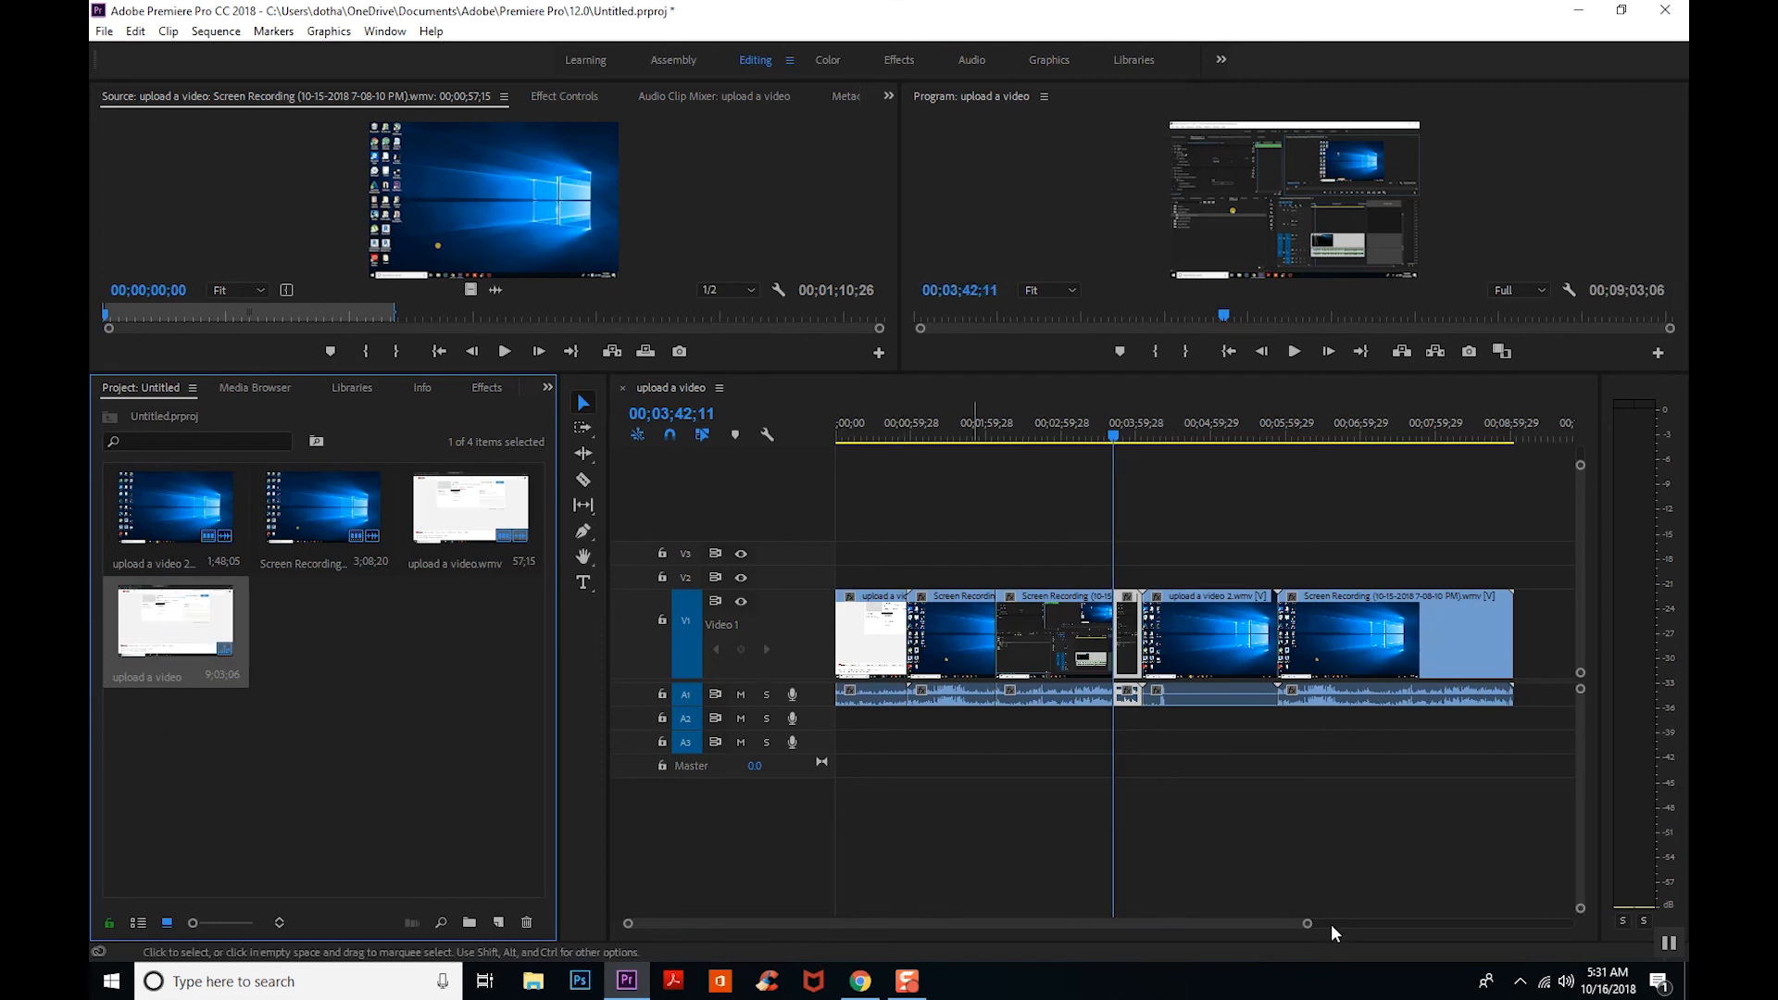
Collapse the V1 track height and add one more copy of the Screen Recording clip at the end of the sequence
drag(1304, 923, 1448, 917)
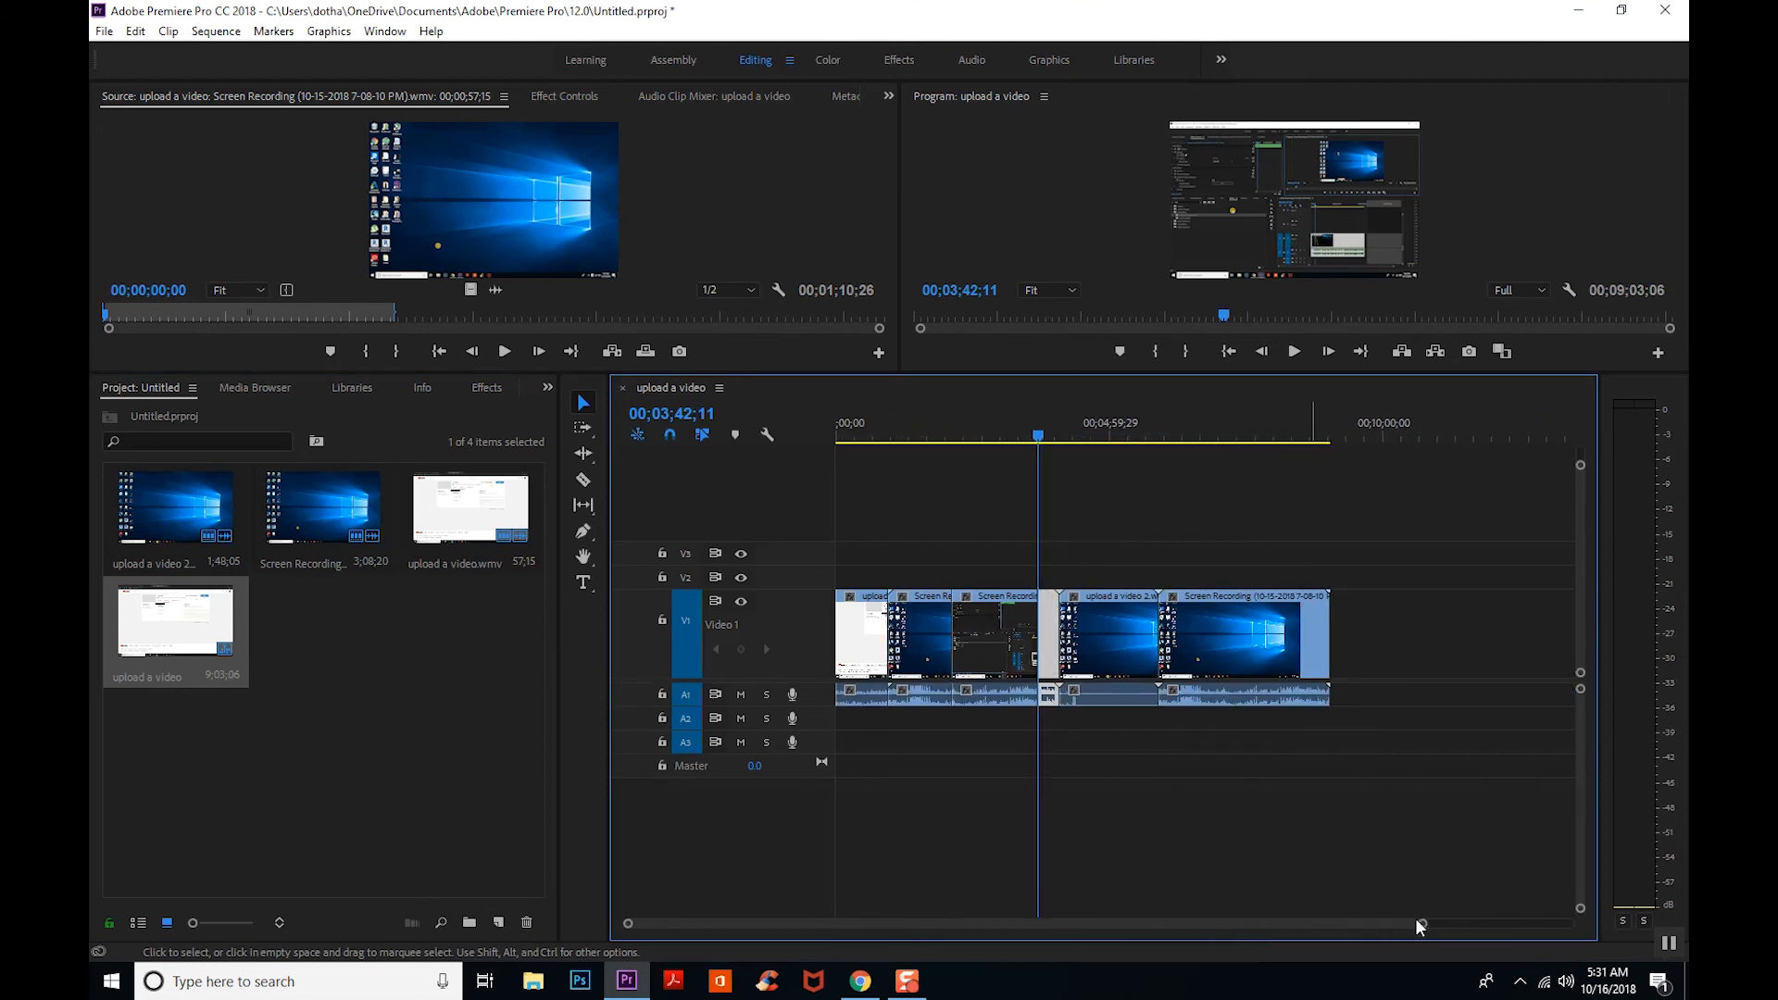
double_click(783, 630)
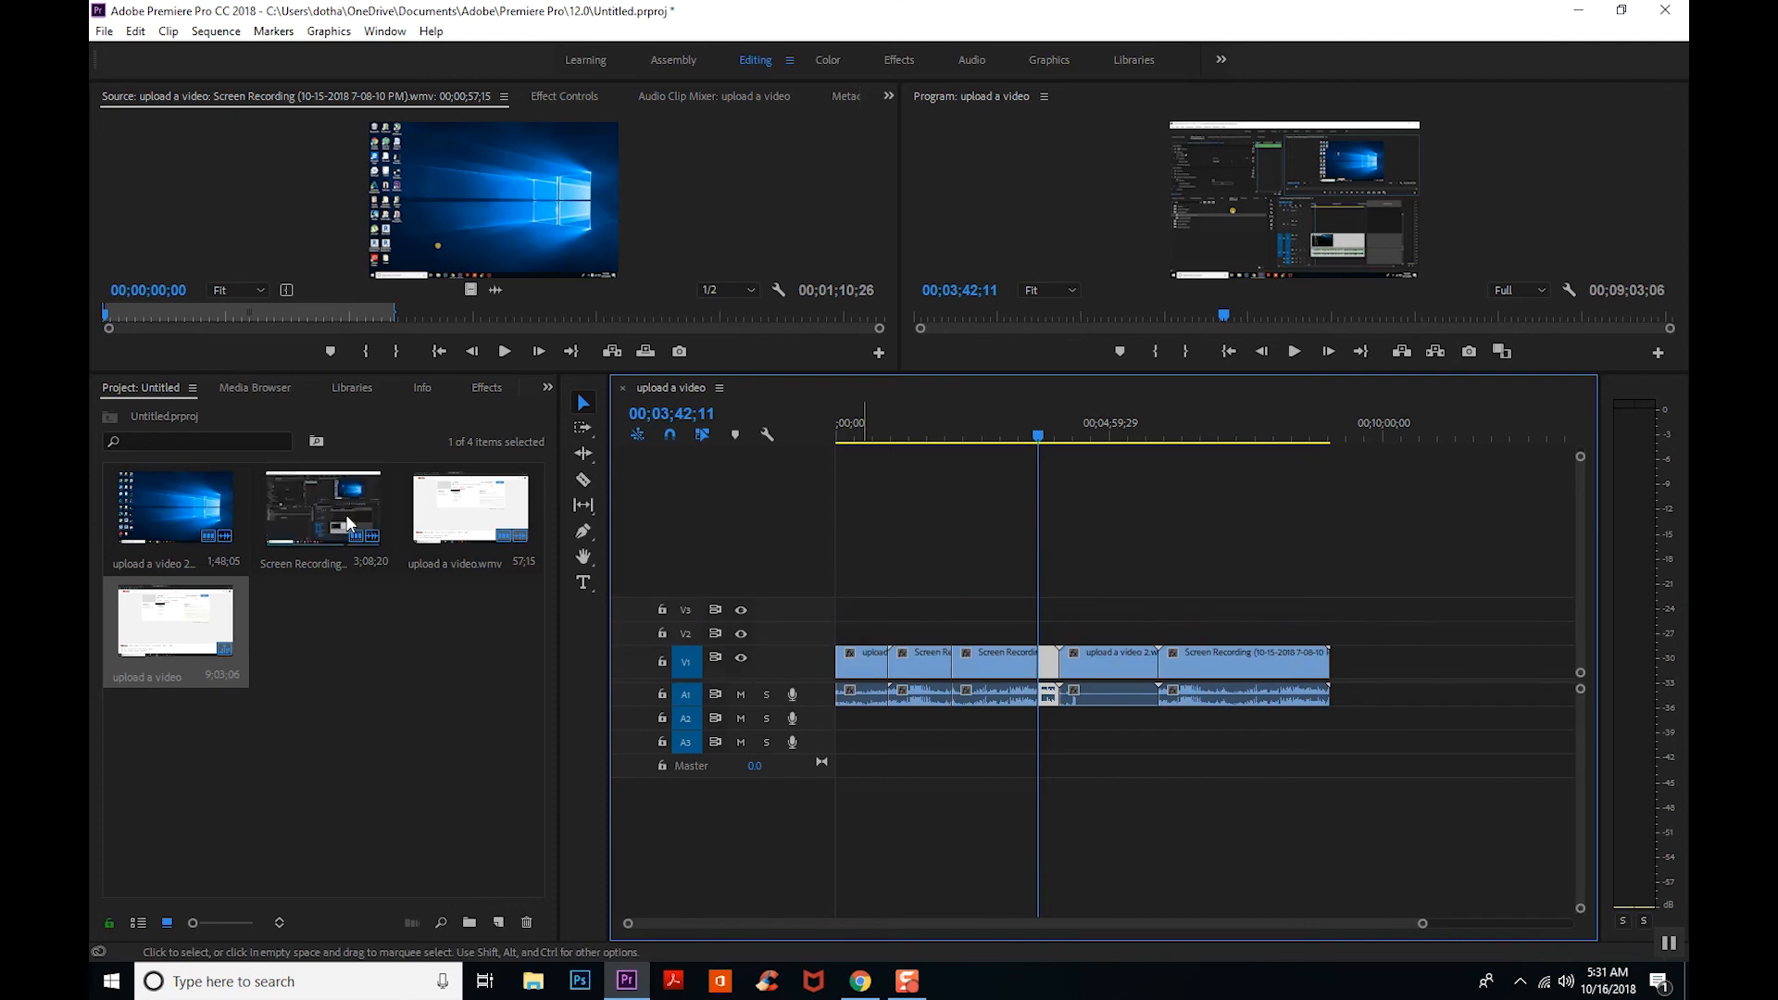
drag(325, 500, 1345, 654)
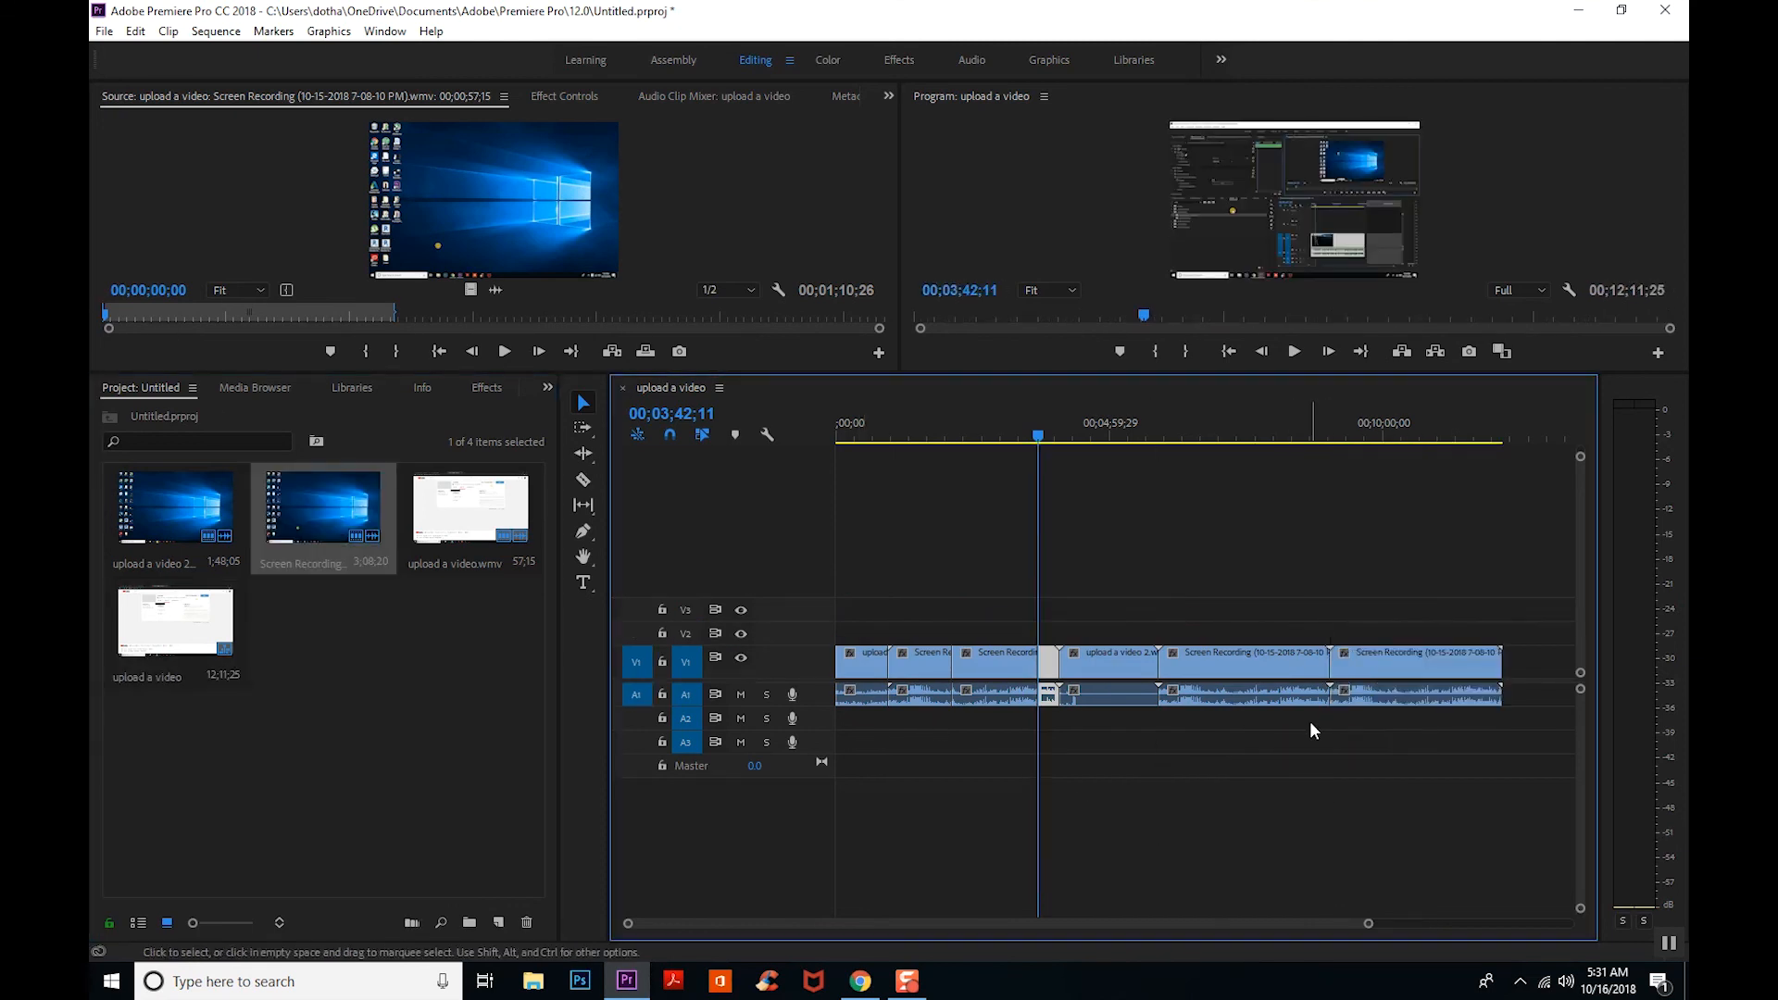
Append another copy of upload a video 2.wmv to the end of V1
drag(175, 510, 1529, 690)
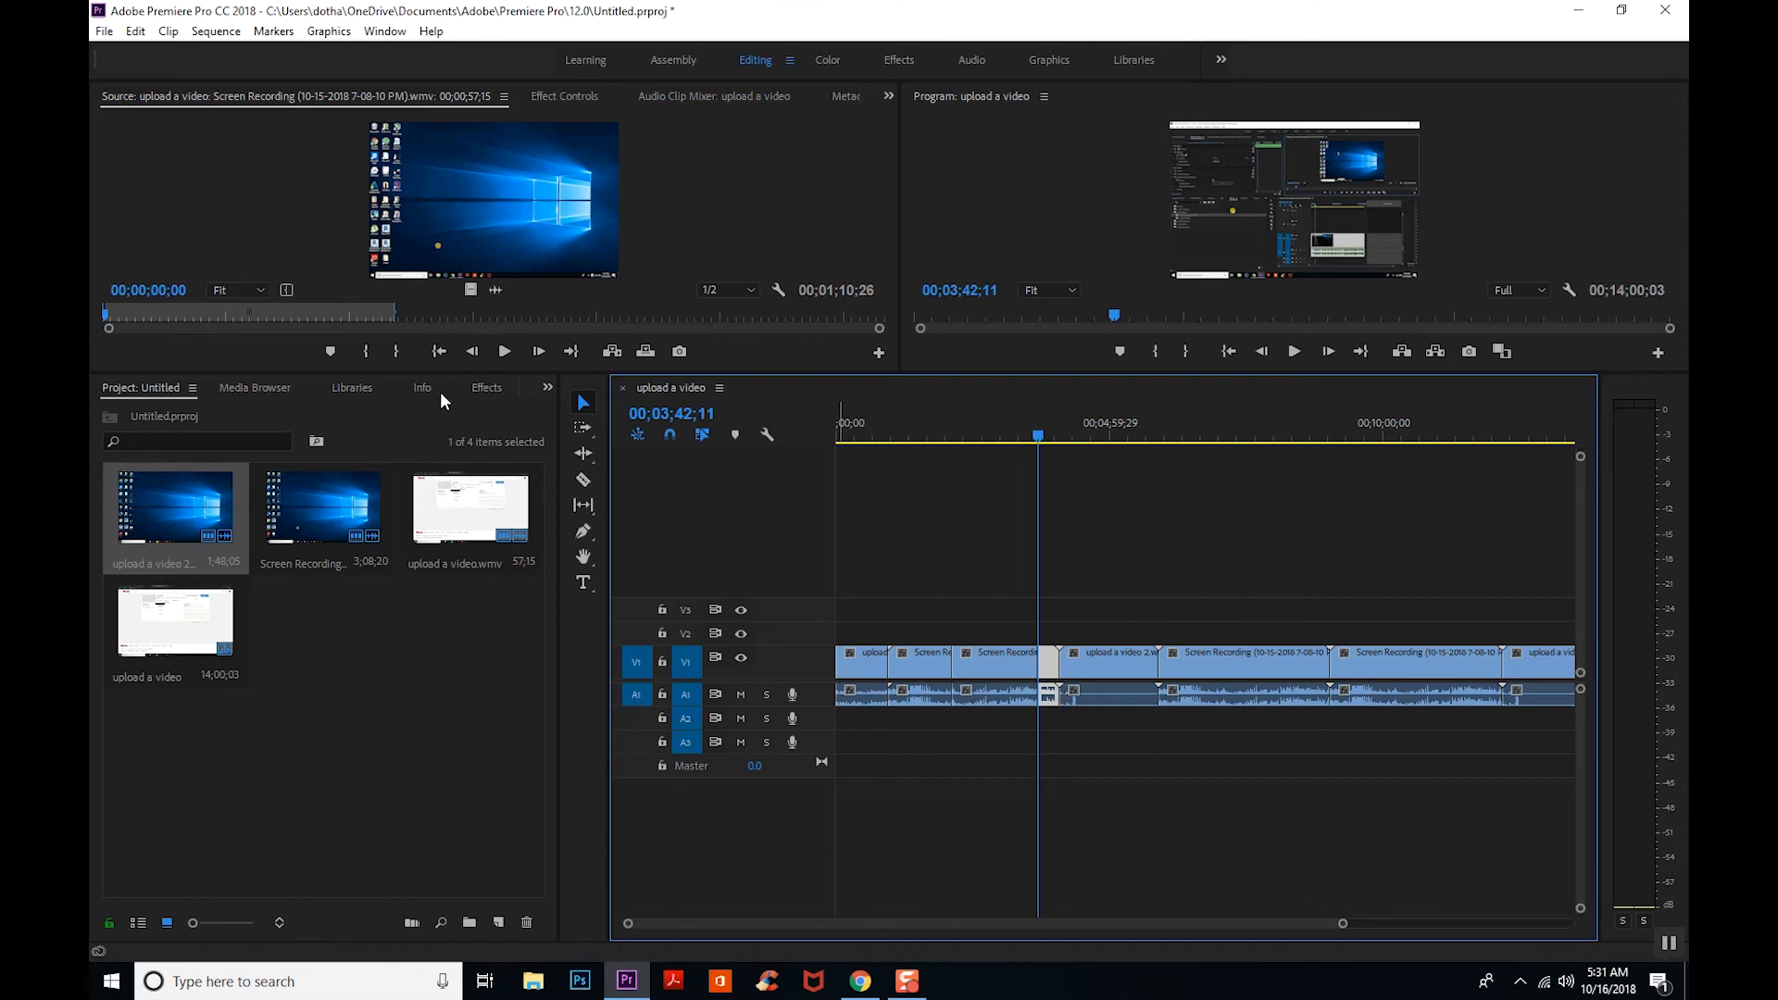
Search the effects for "blur" and try to apply Camera Blur to the last Screen Recording clip on V1
click(480, 388)
click(181, 413)
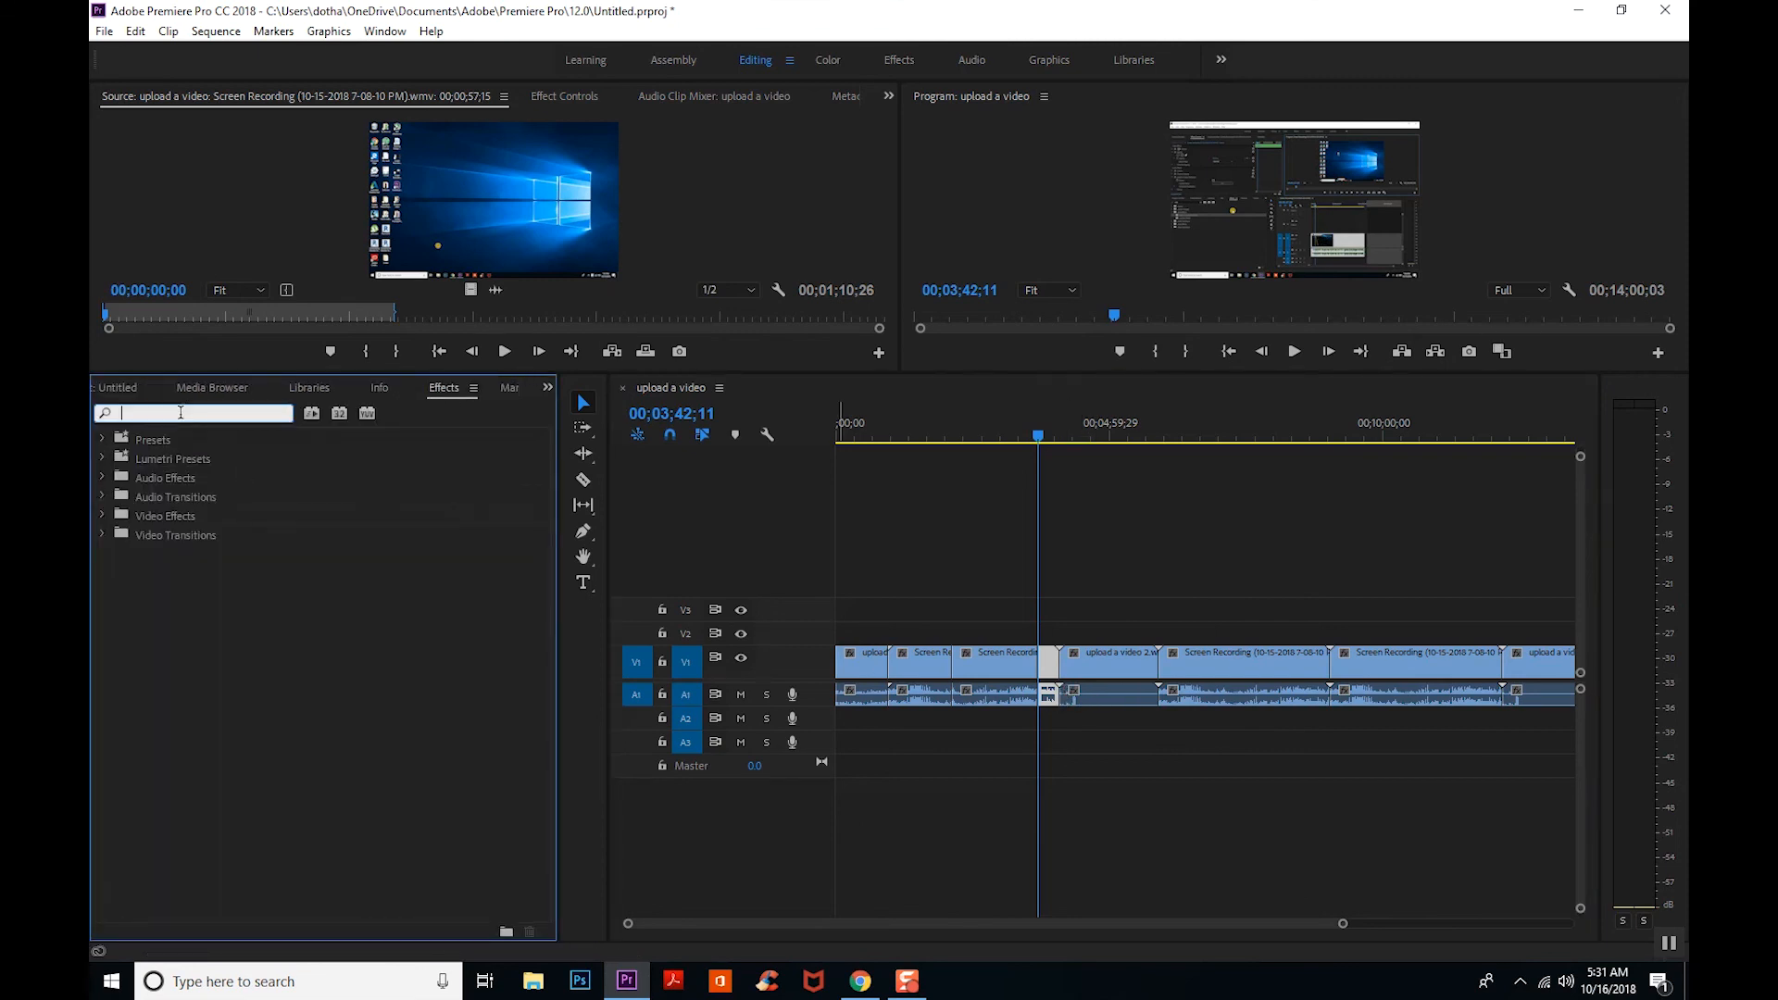
text(c)
key(BackSpace)
text(blur)
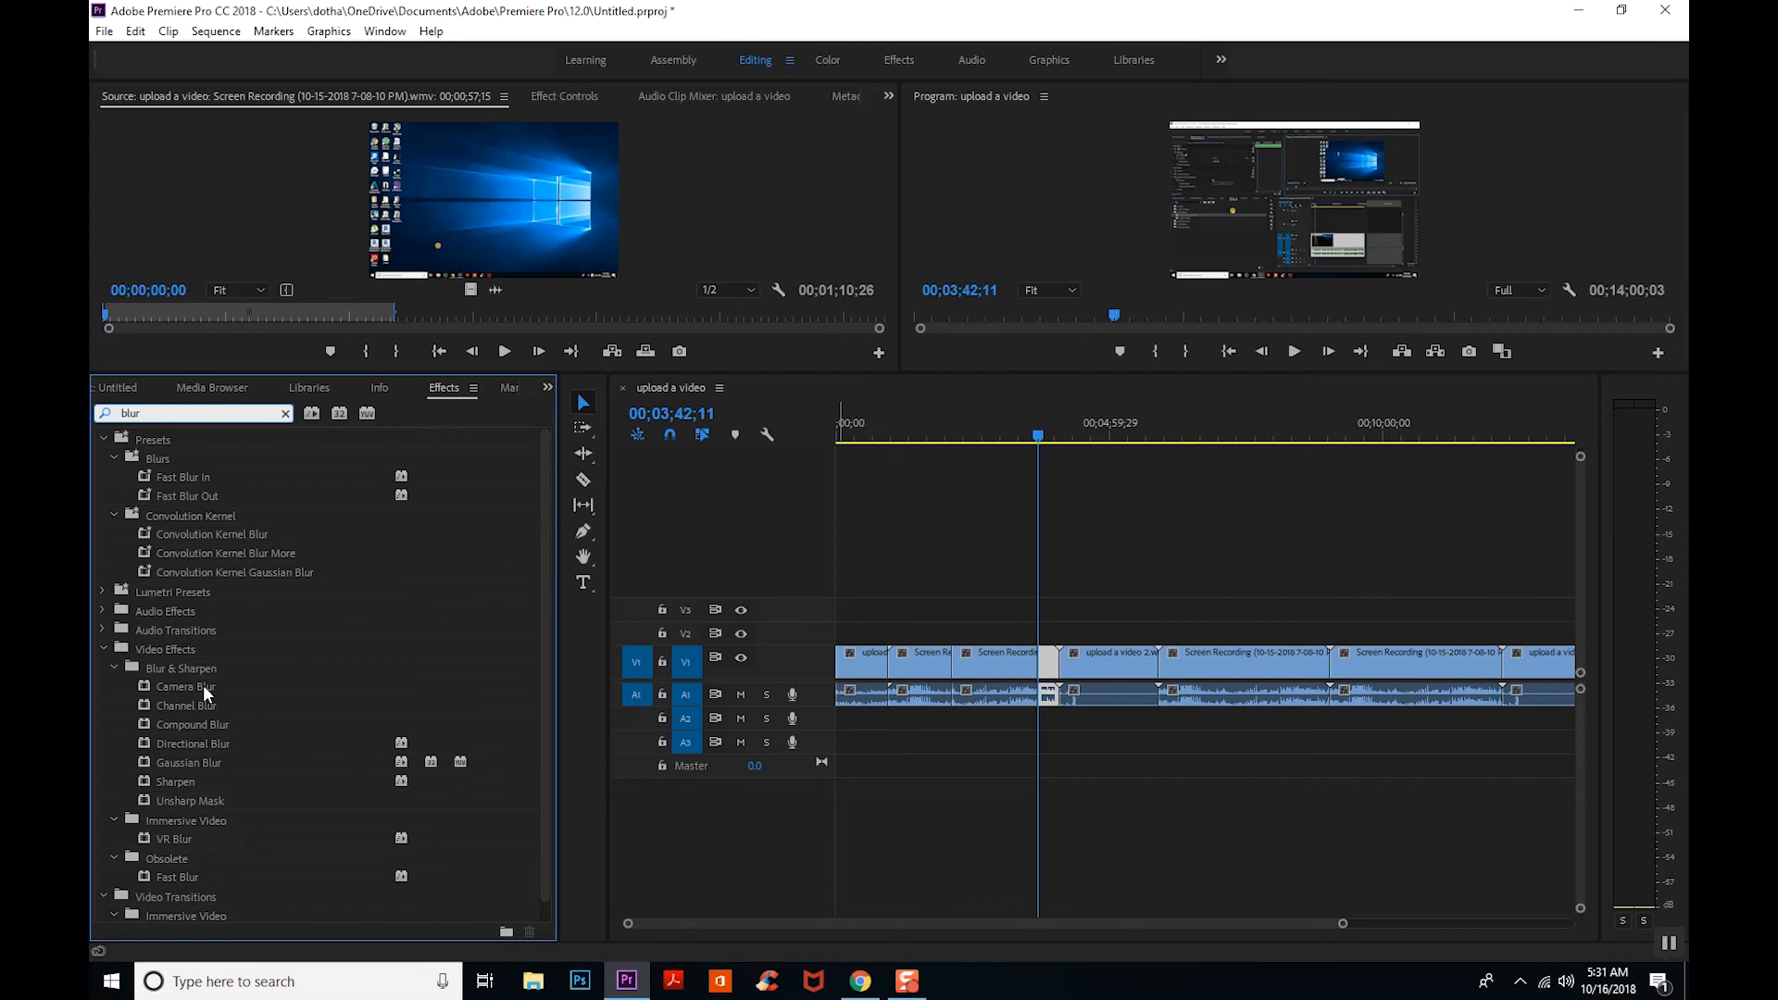
drag(176, 687, 1456, 679)
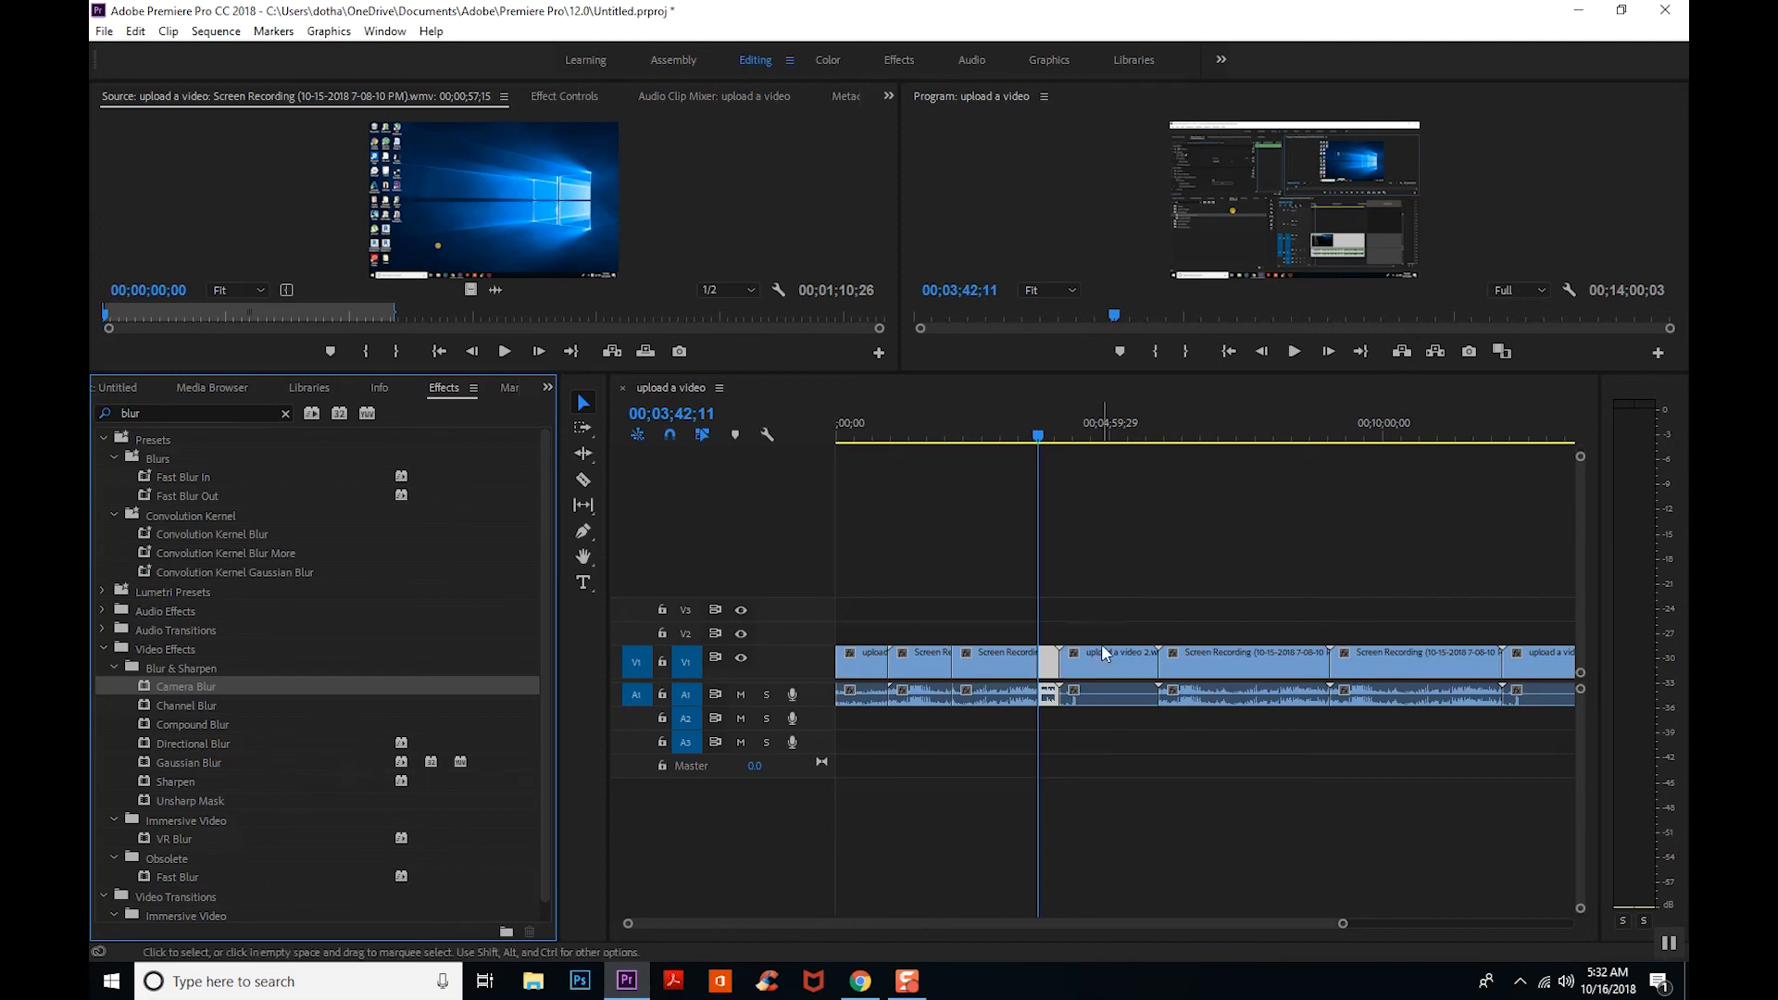
Select all the clips on the timeline and nest them into a sequence named "Tutorial #2"
drag(1349, 926, 1425, 924)
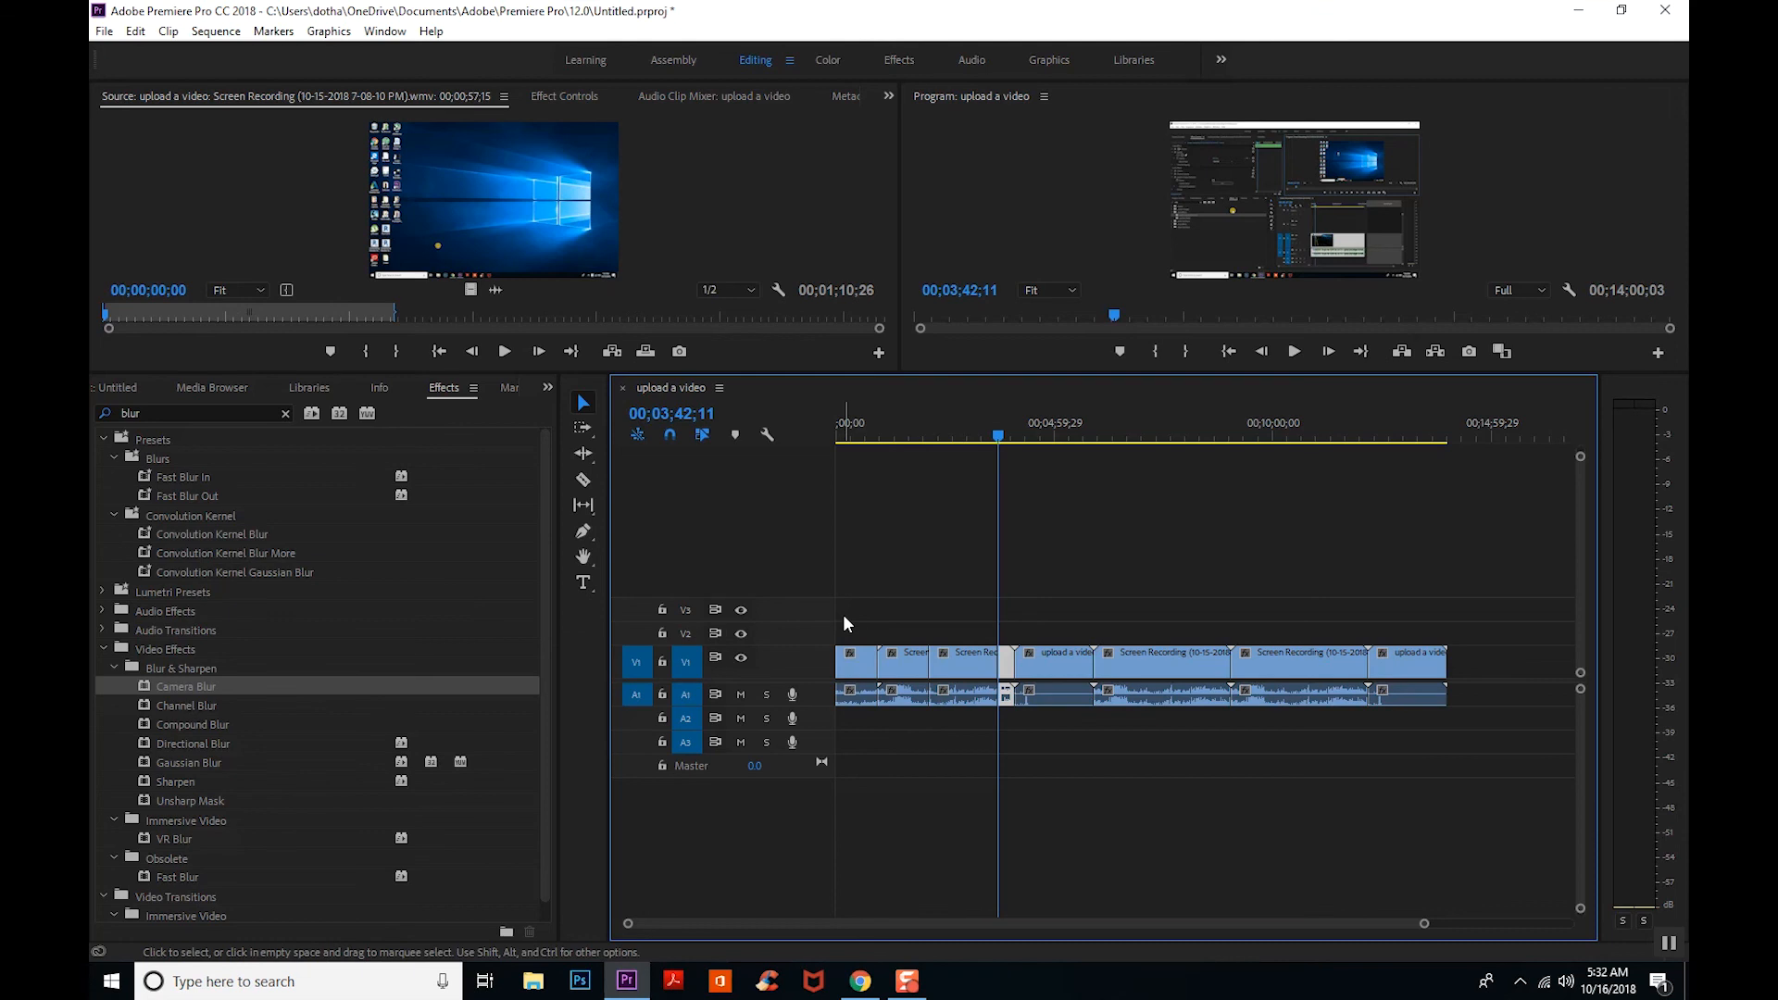
drag(843, 614, 1462, 759)
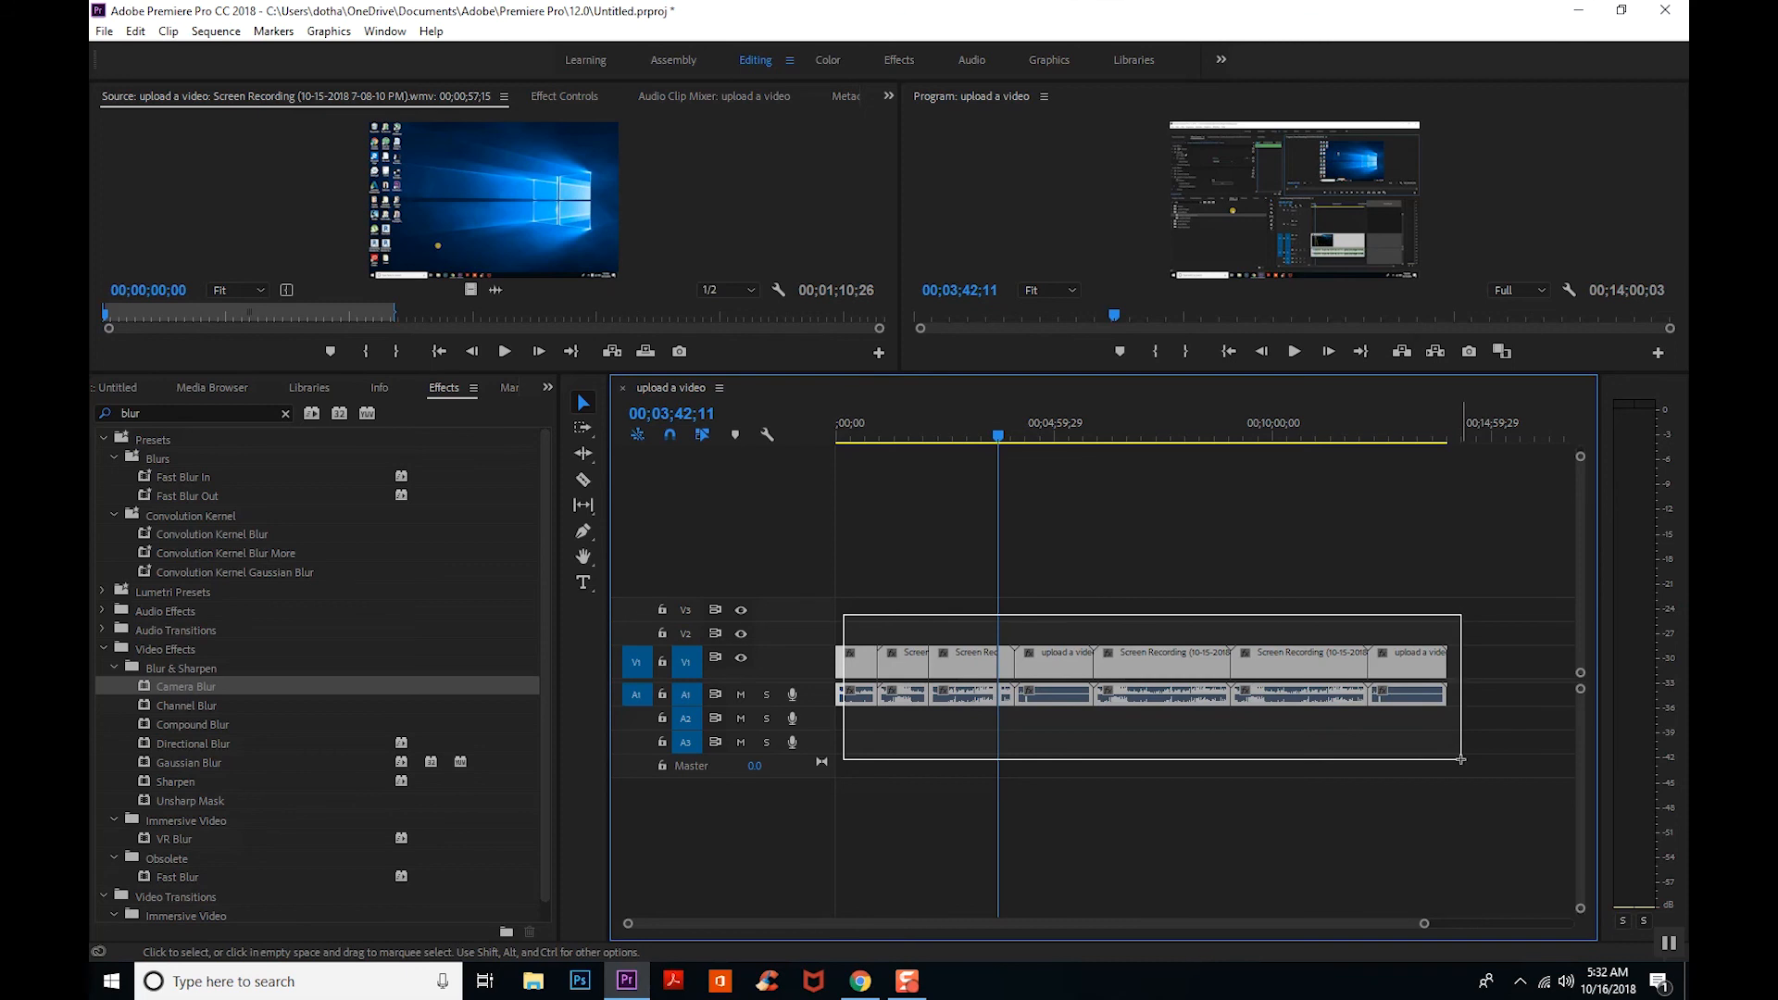
drag(1462, 759, 1469, 733)
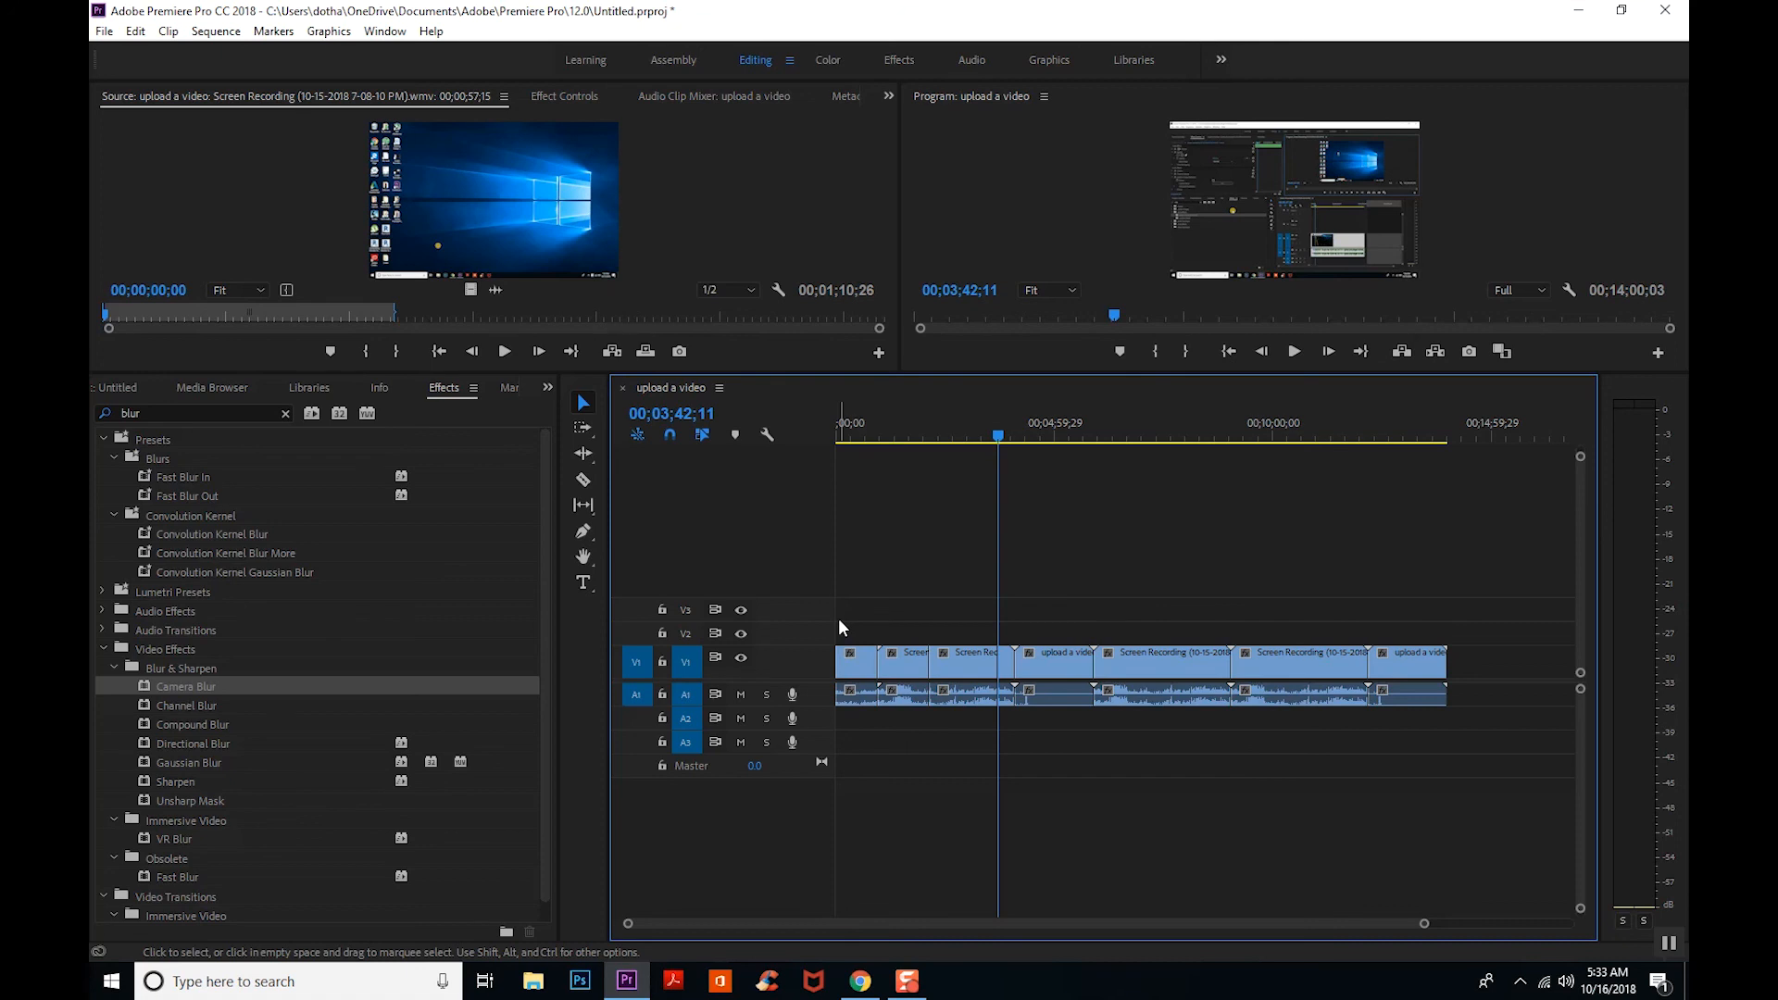
drag(840, 621, 1449, 735)
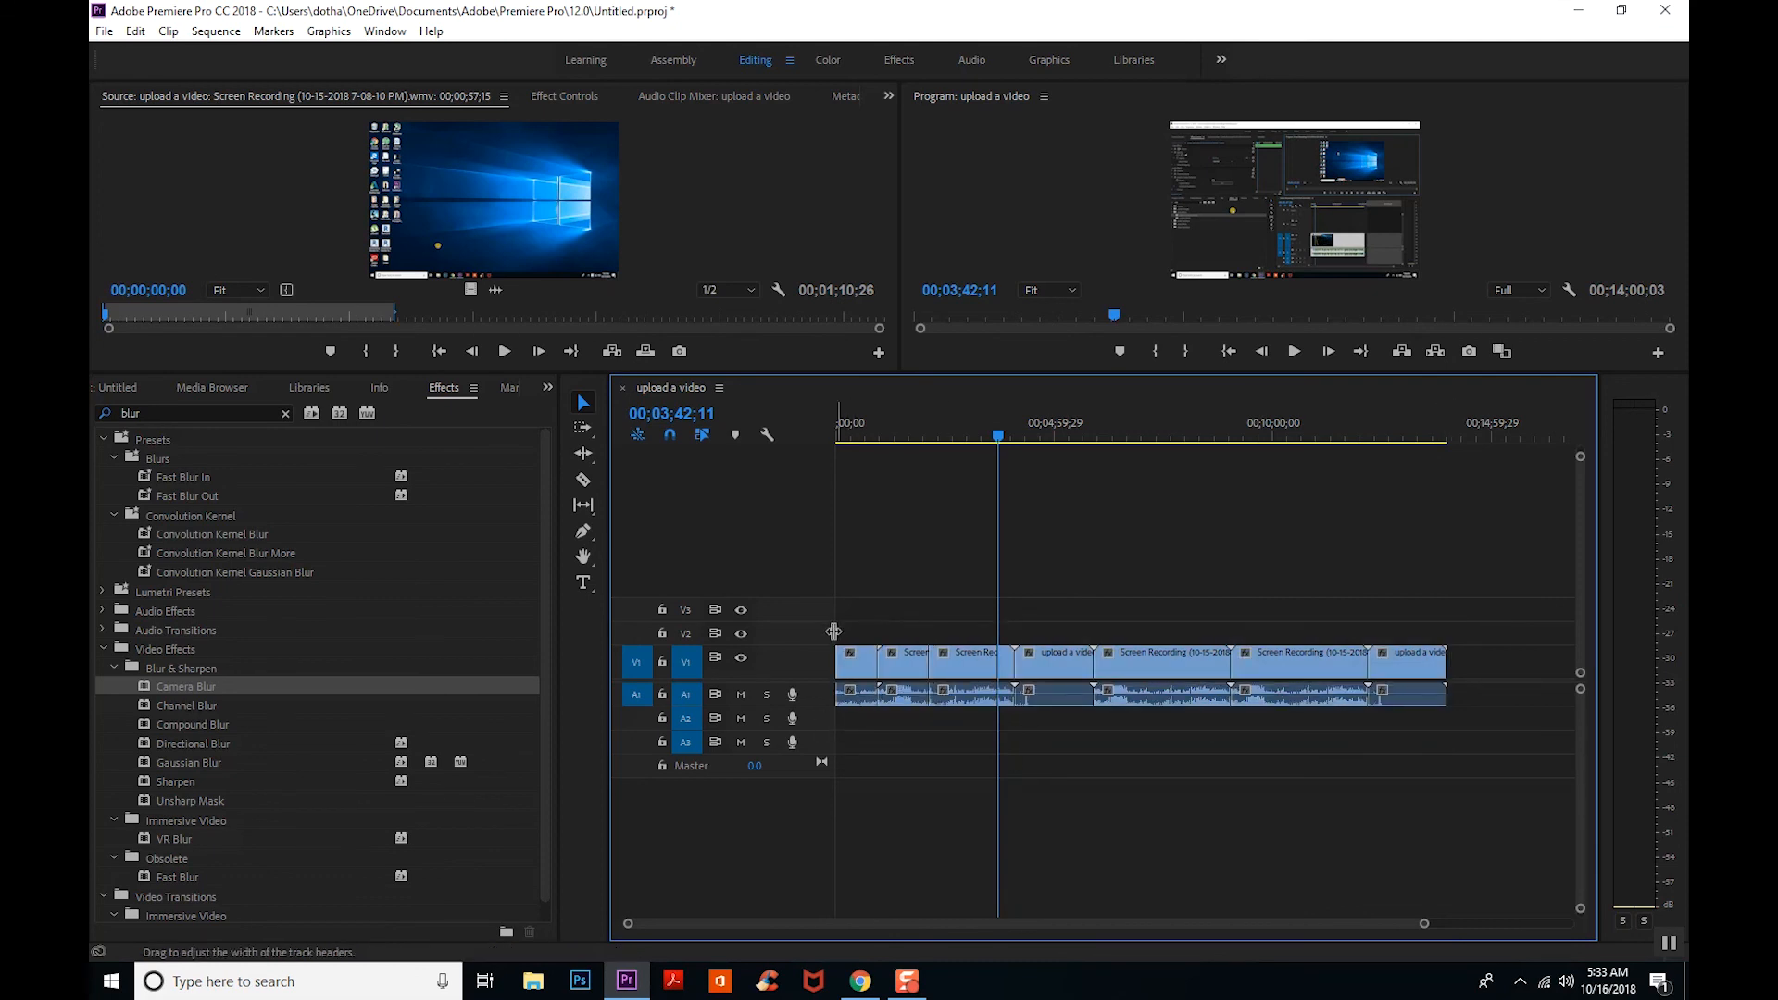
drag(840, 627, 1440, 729)
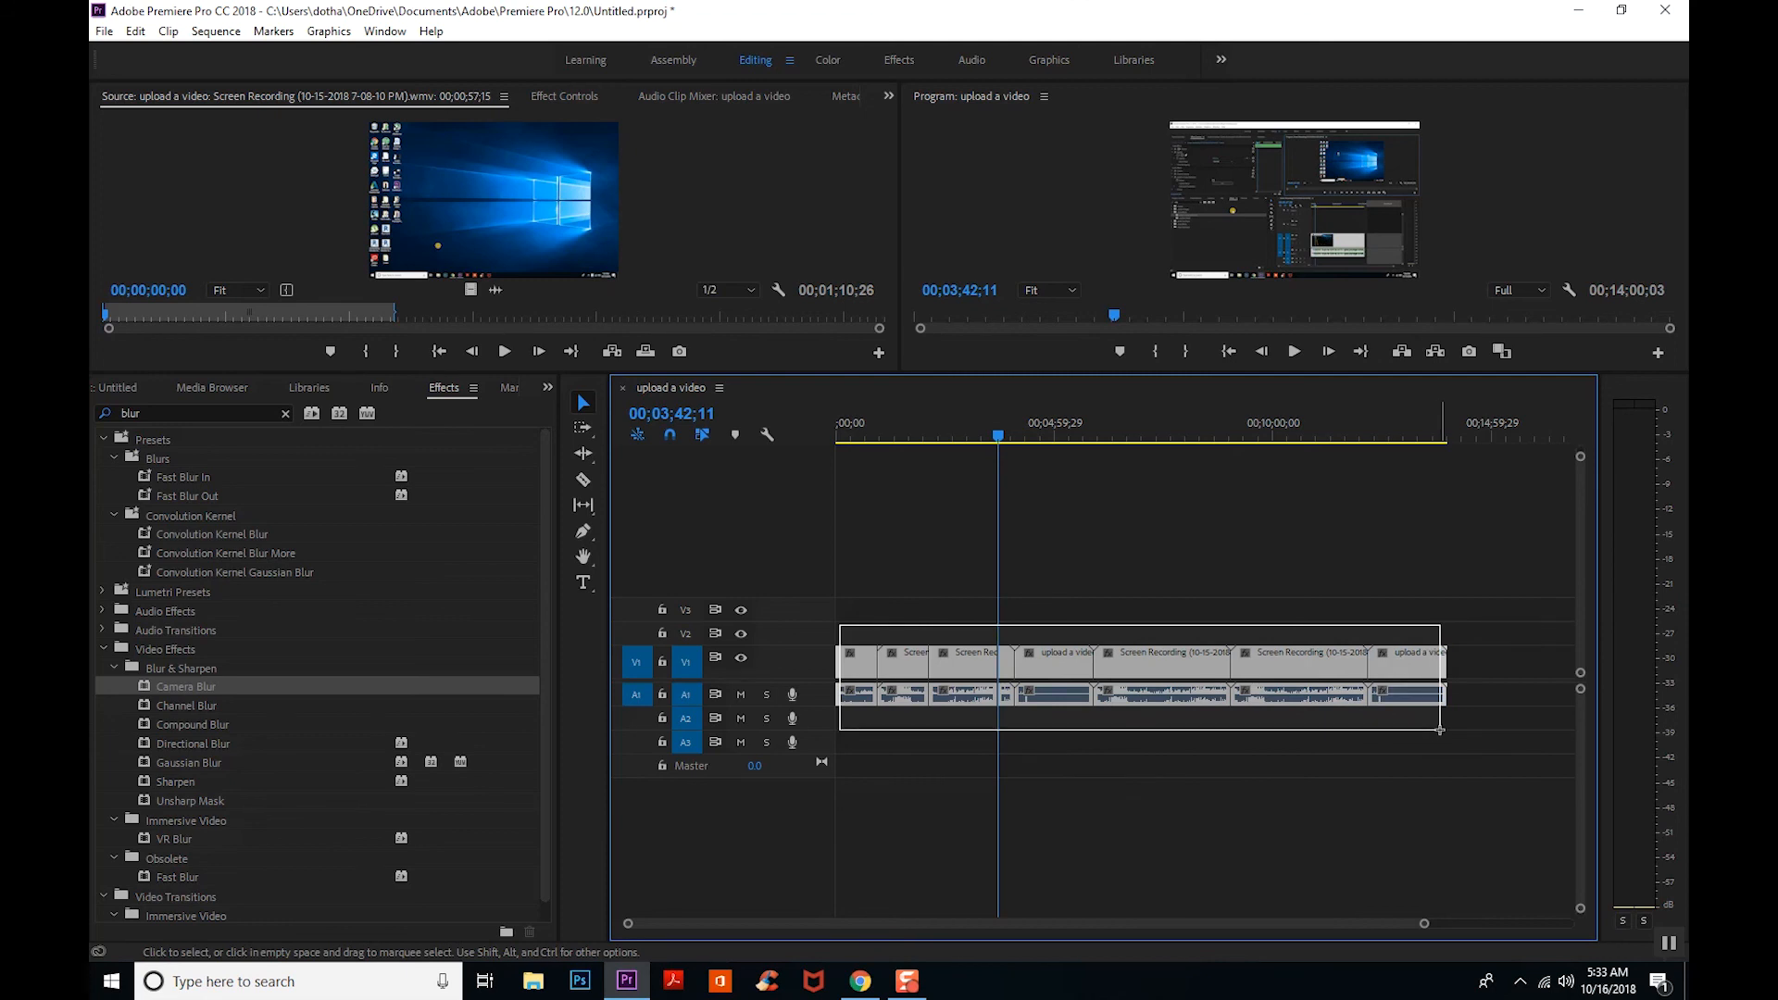
drag(1441, 730, 1440, 728)
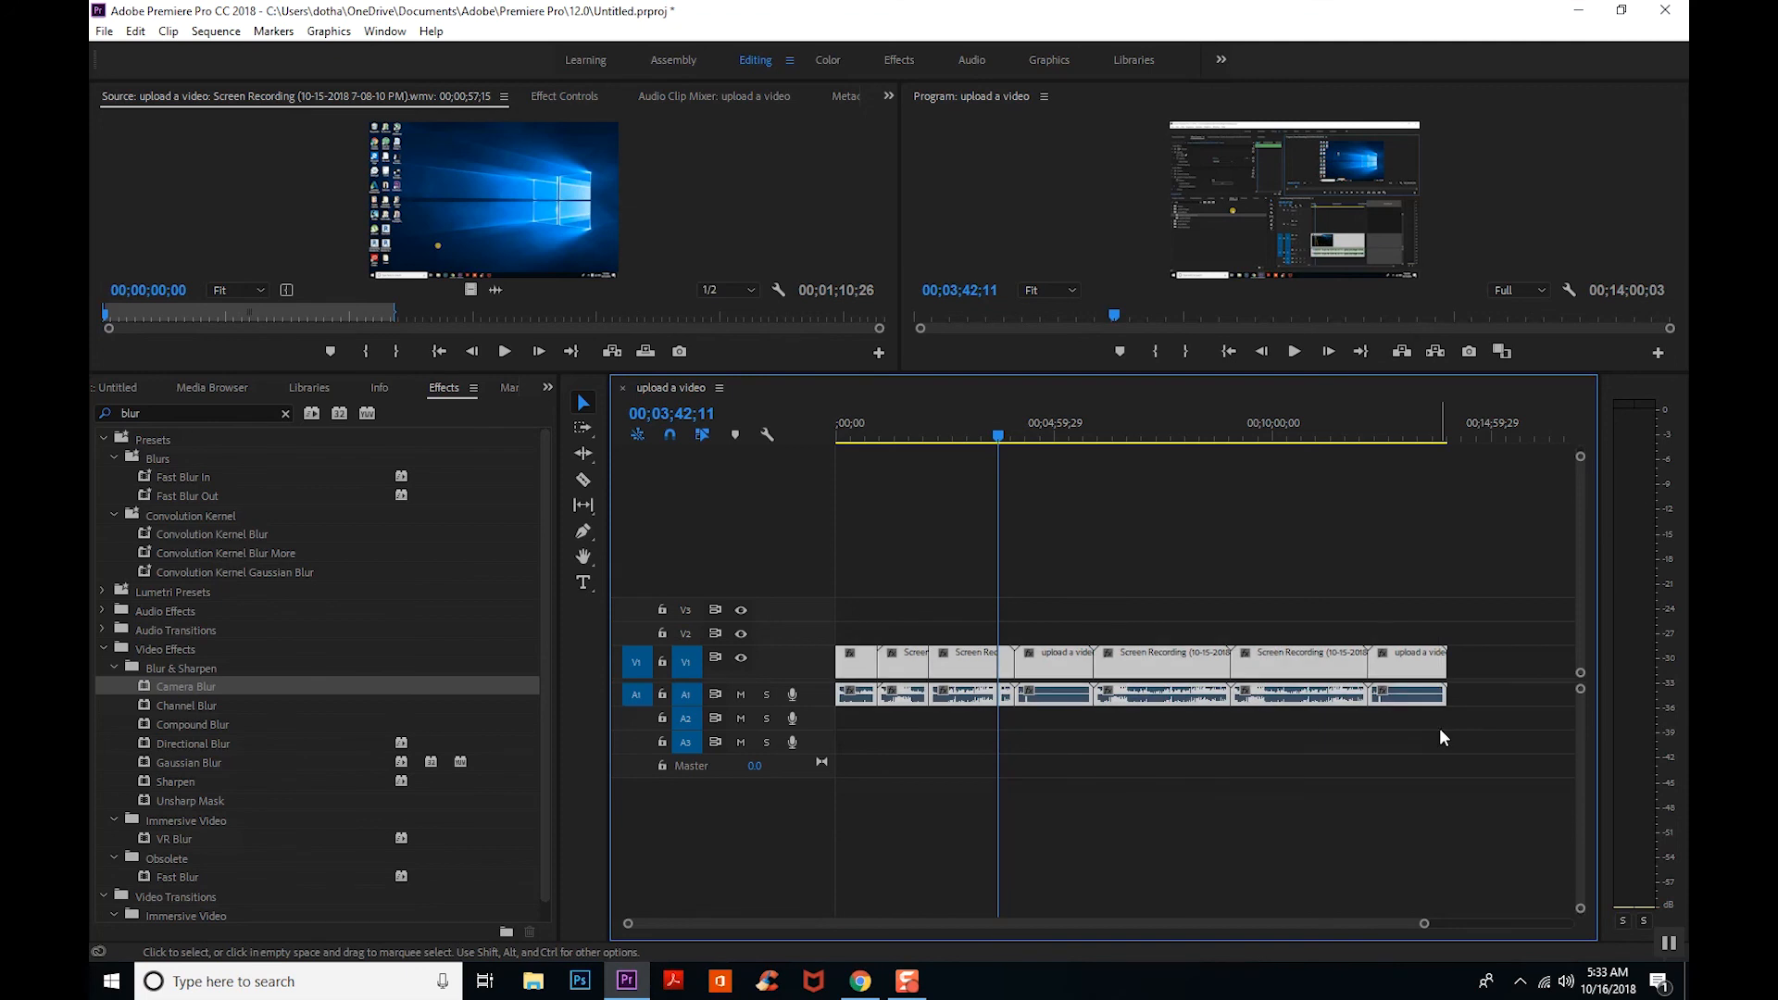
right_click(1156, 673)
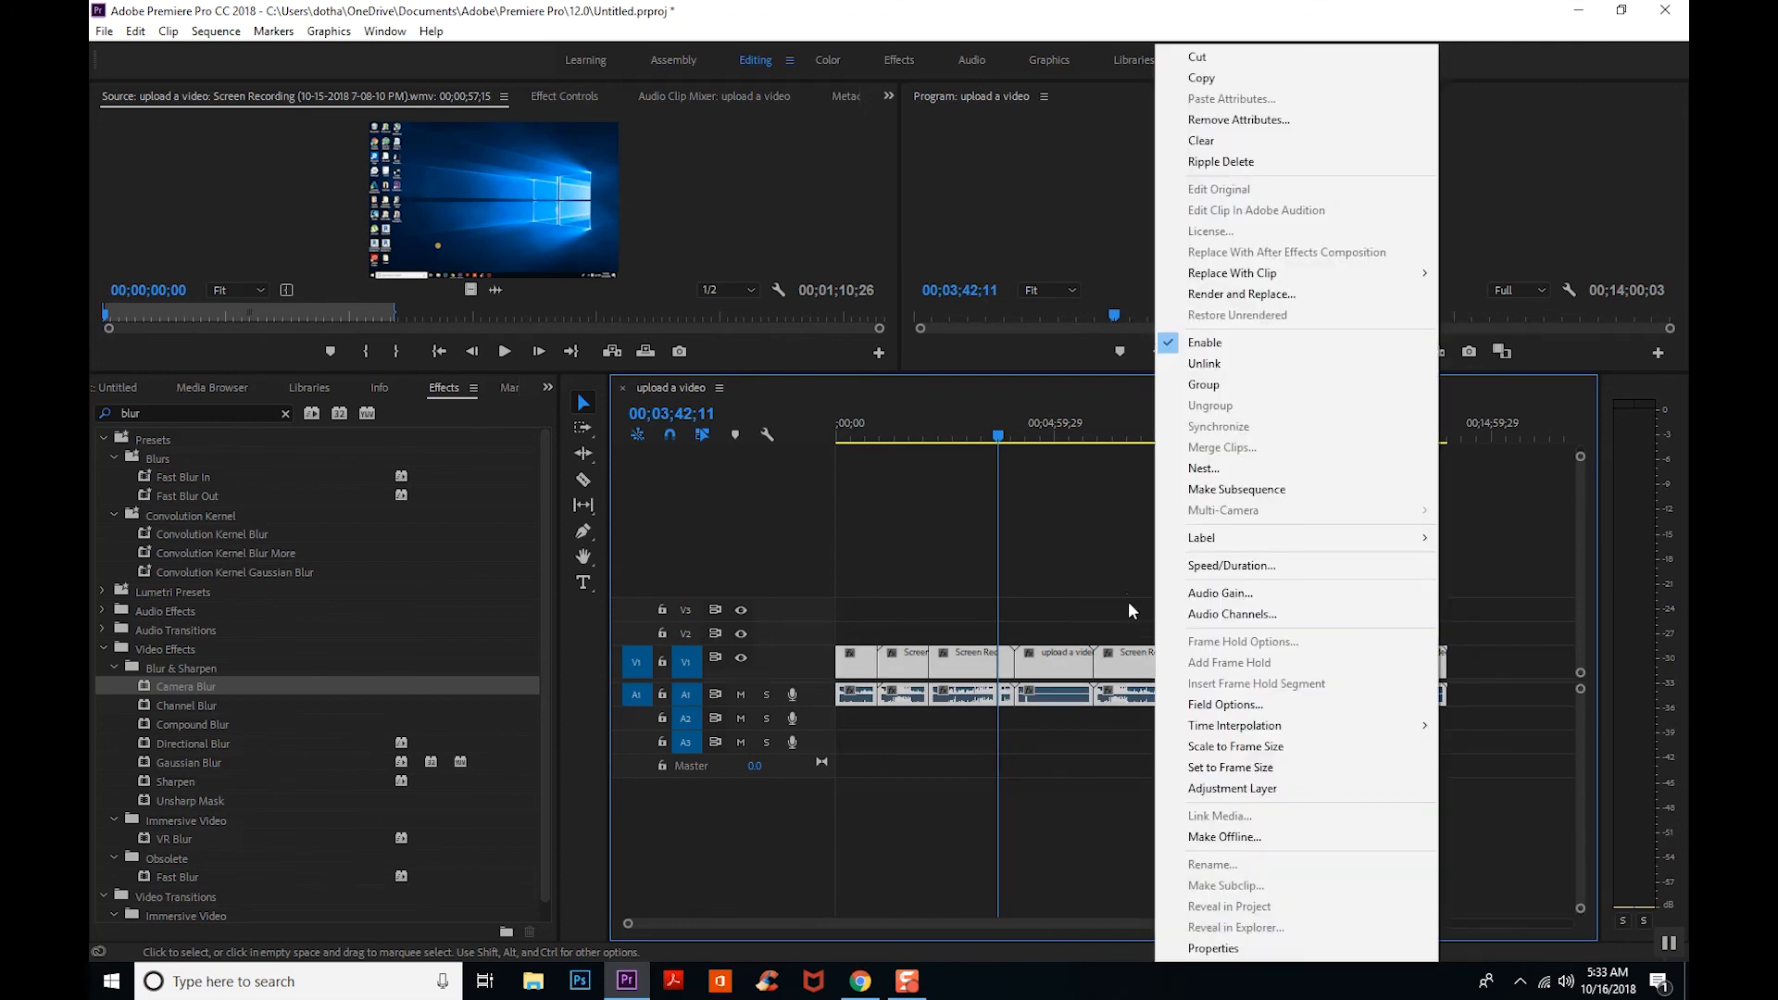
click(1210, 469)
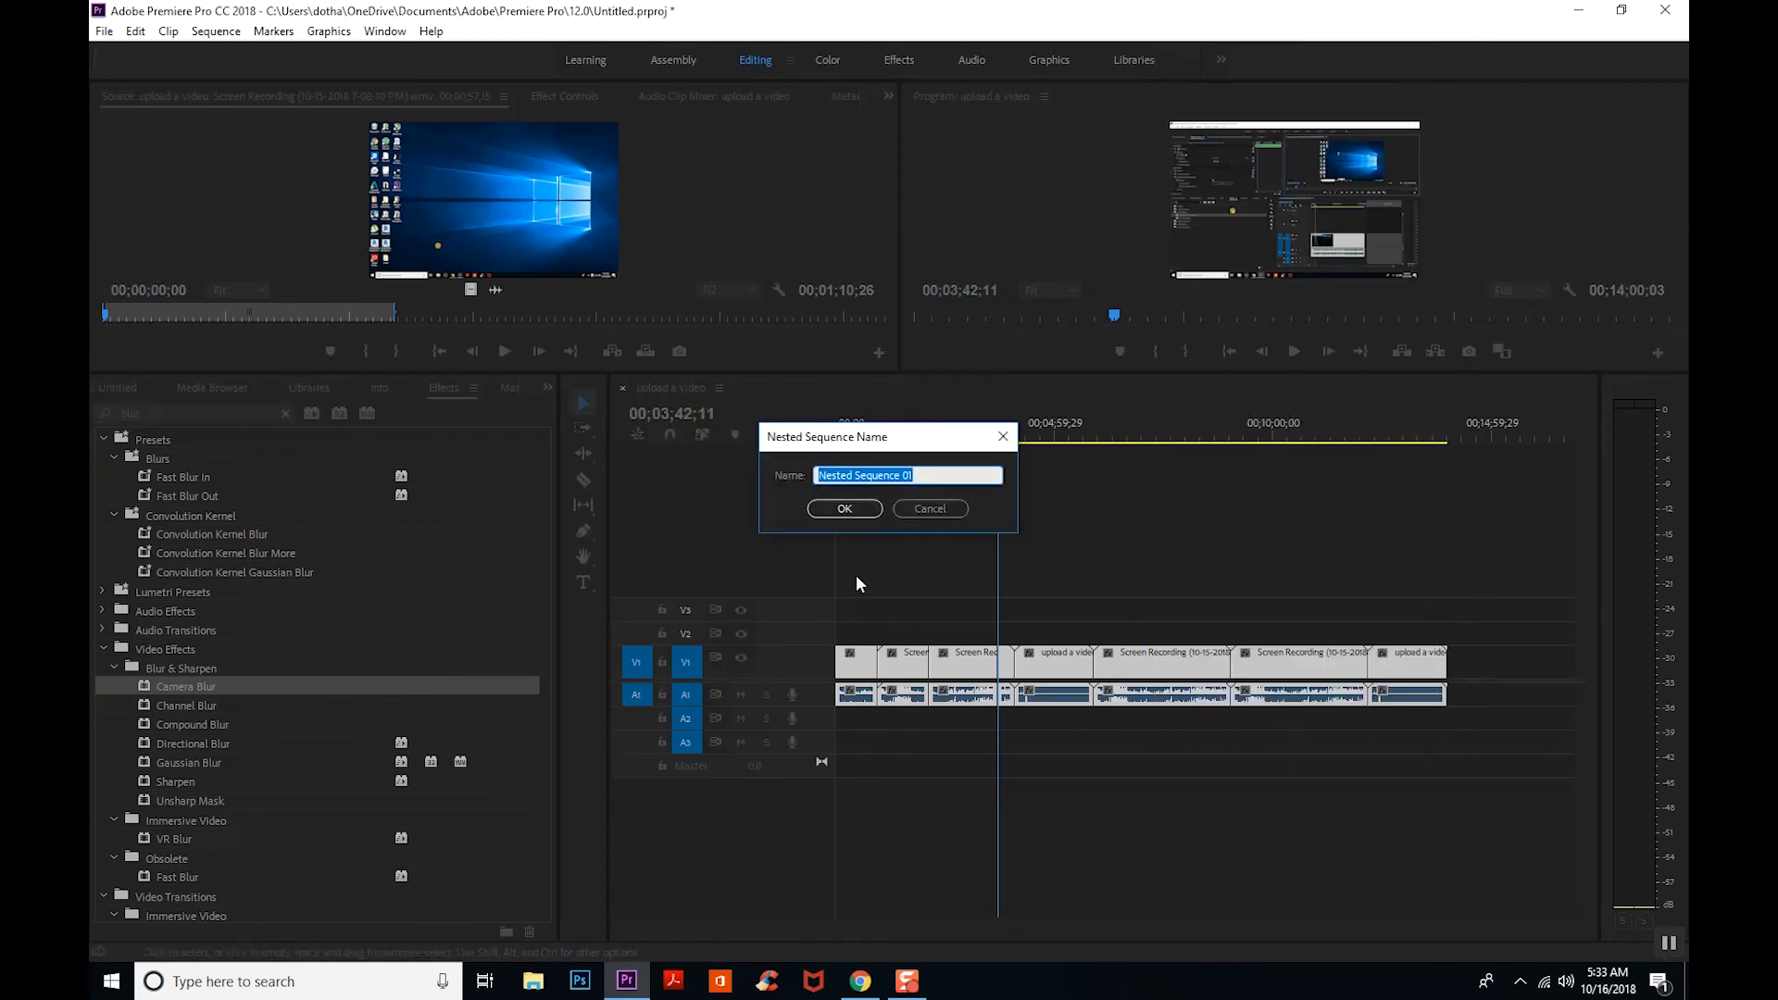
text(Tutorial #2)
click(845, 508)
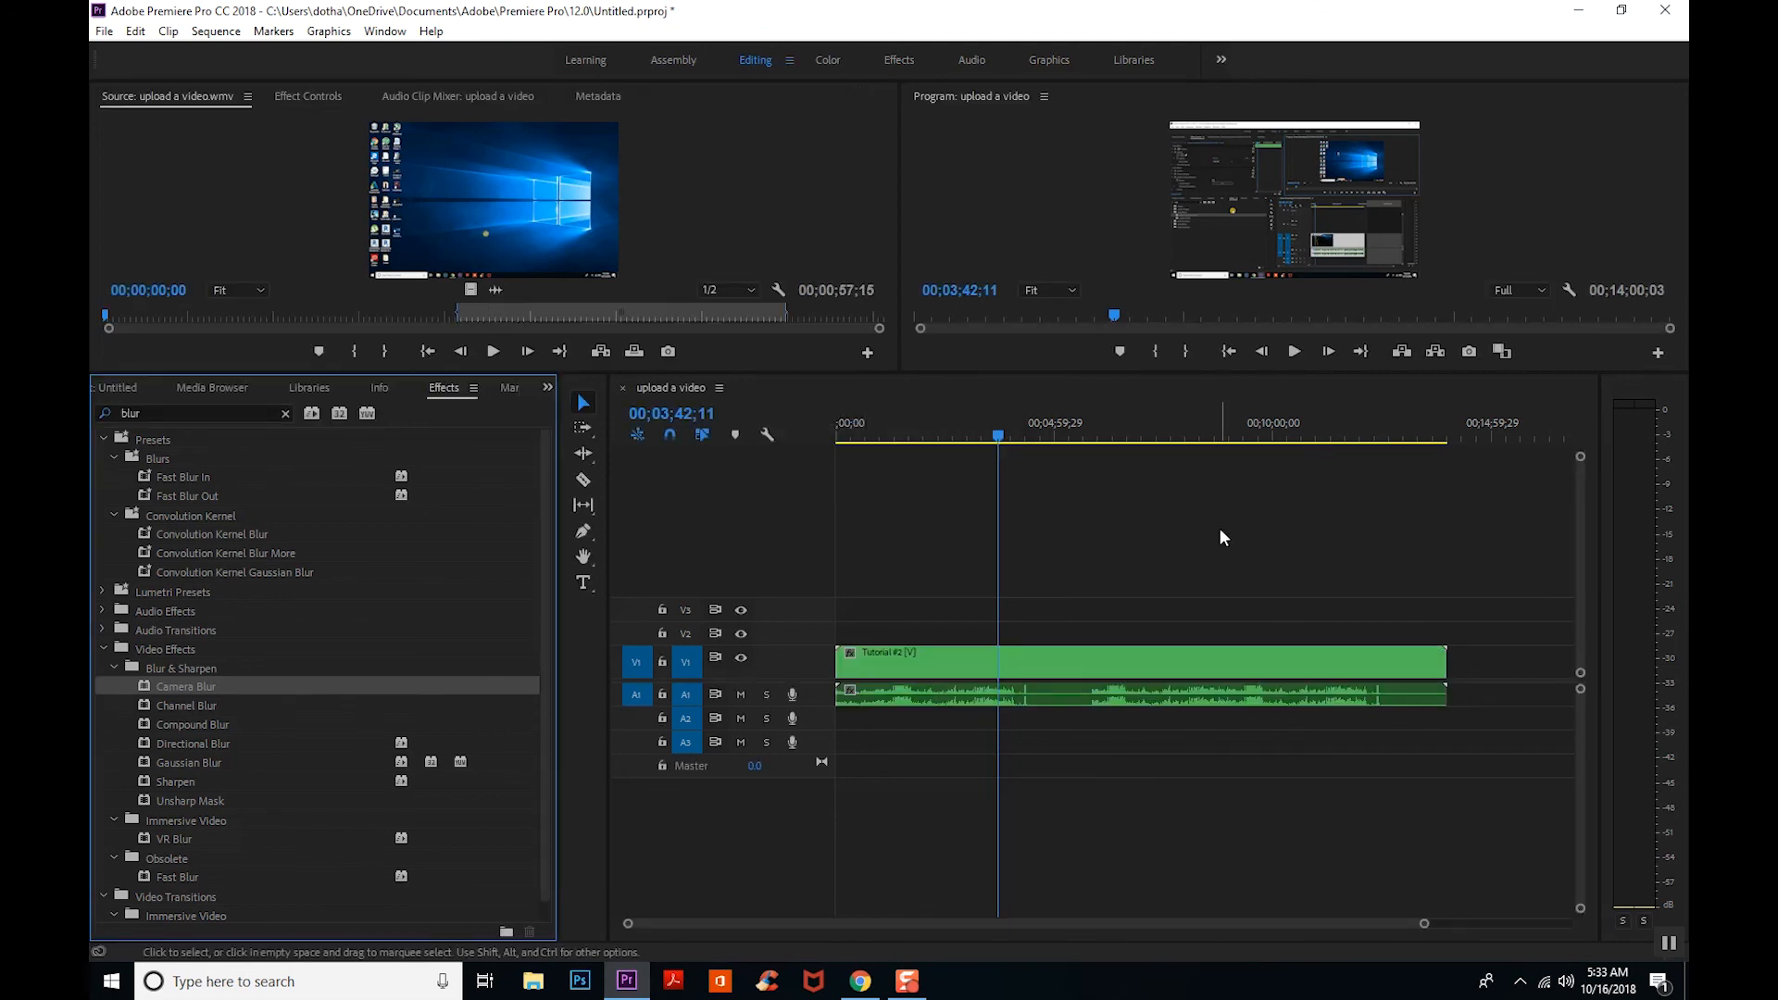
Move the playhead to 00;00;01;08 and try to apply the Fast Blur In preset to the nested Tutorial #2 clip
drag(986, 437, 840, 457)
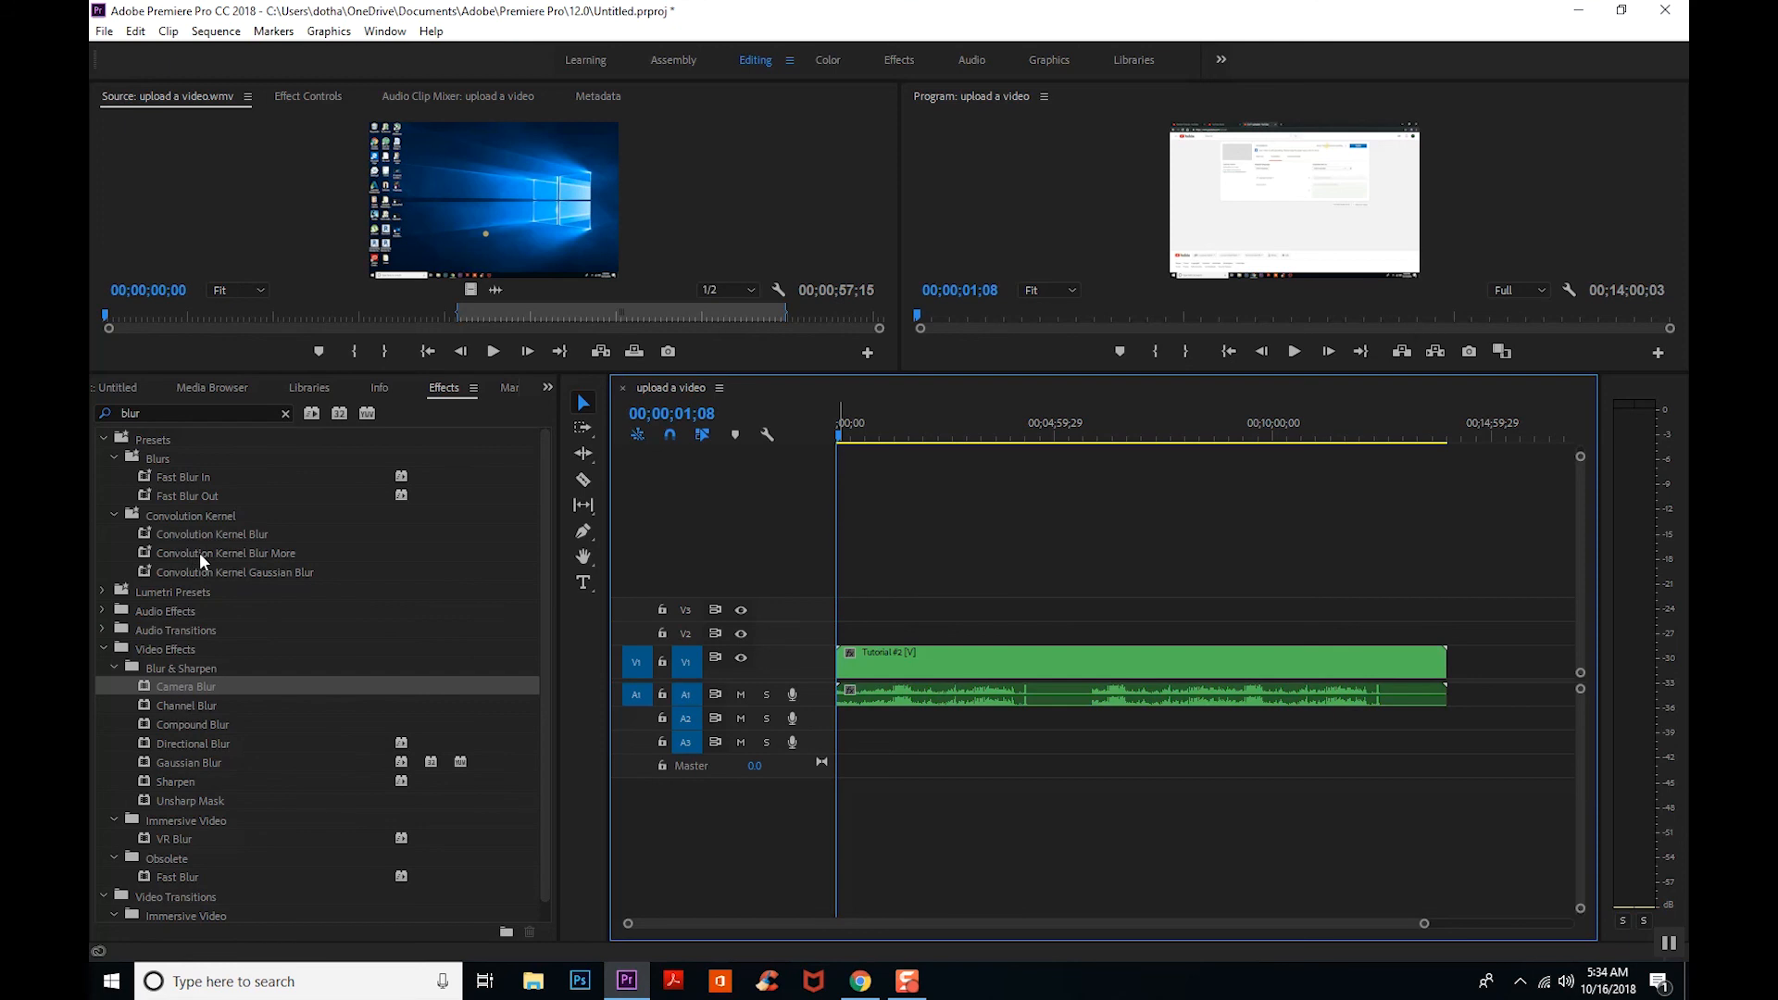
drag(178, 475, 1156, 669)
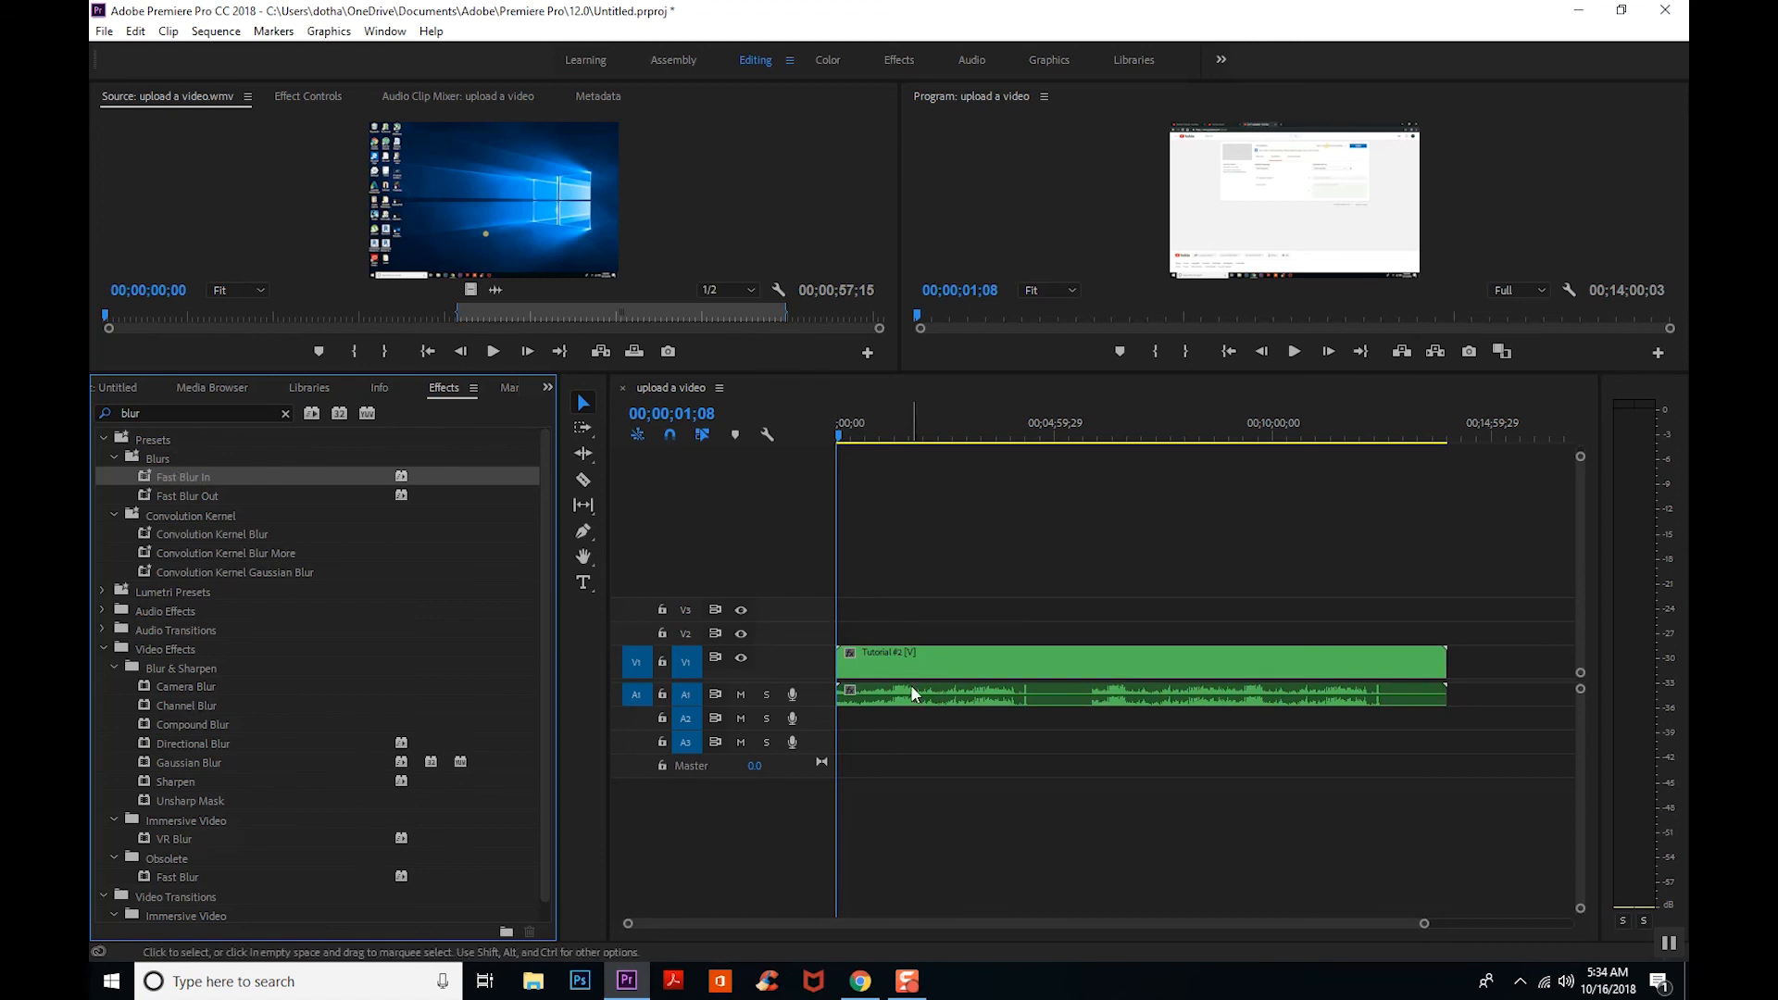
click(111, 386)
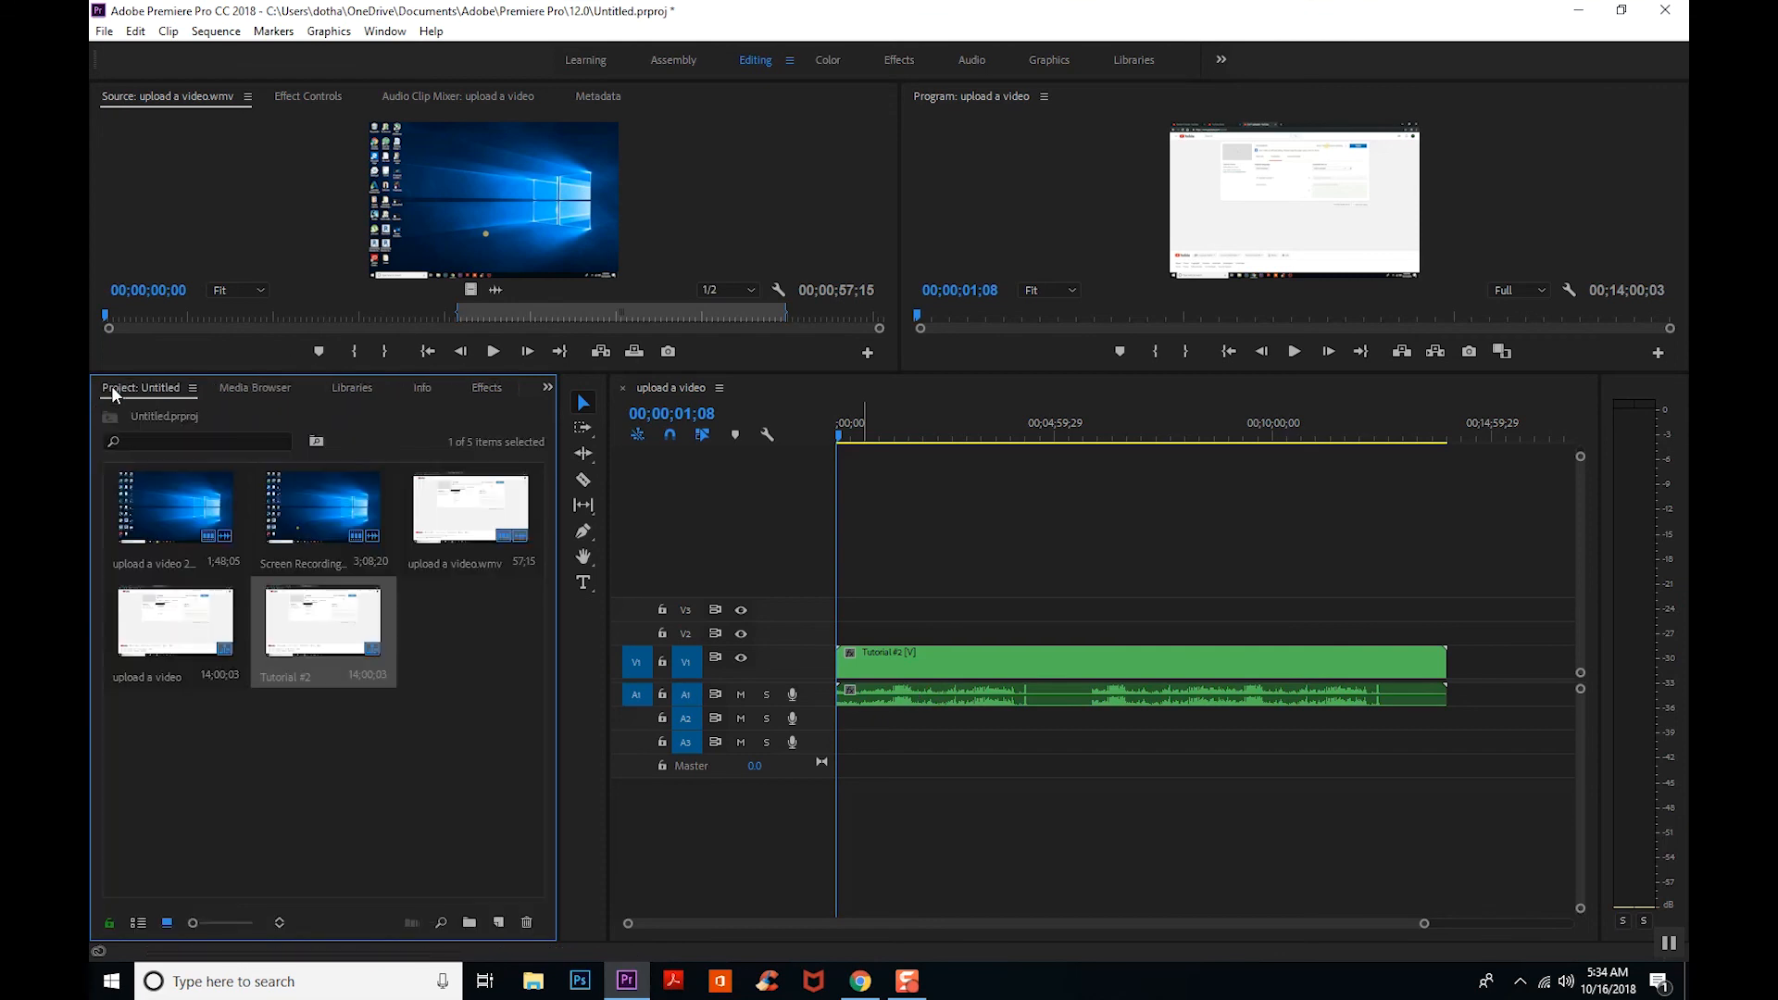